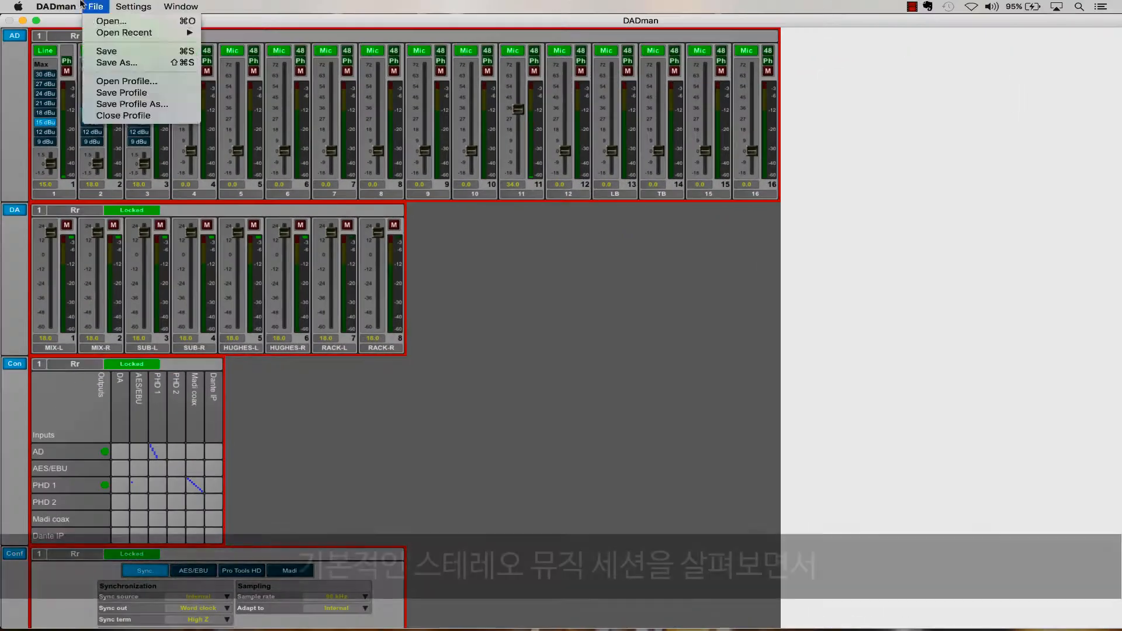
click(105, 40)
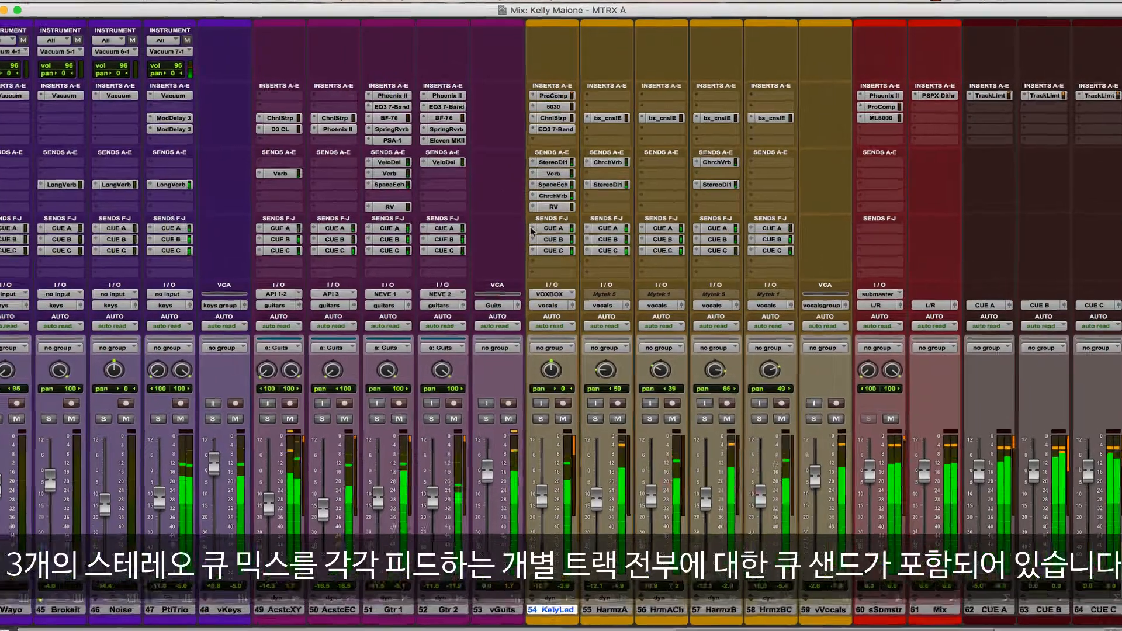
Expand the CUE A, CUE B and CUE C sends on all tracks to examine their levels and panning, and collapse them again
click(552, 230)
mouse_move(566, 232)
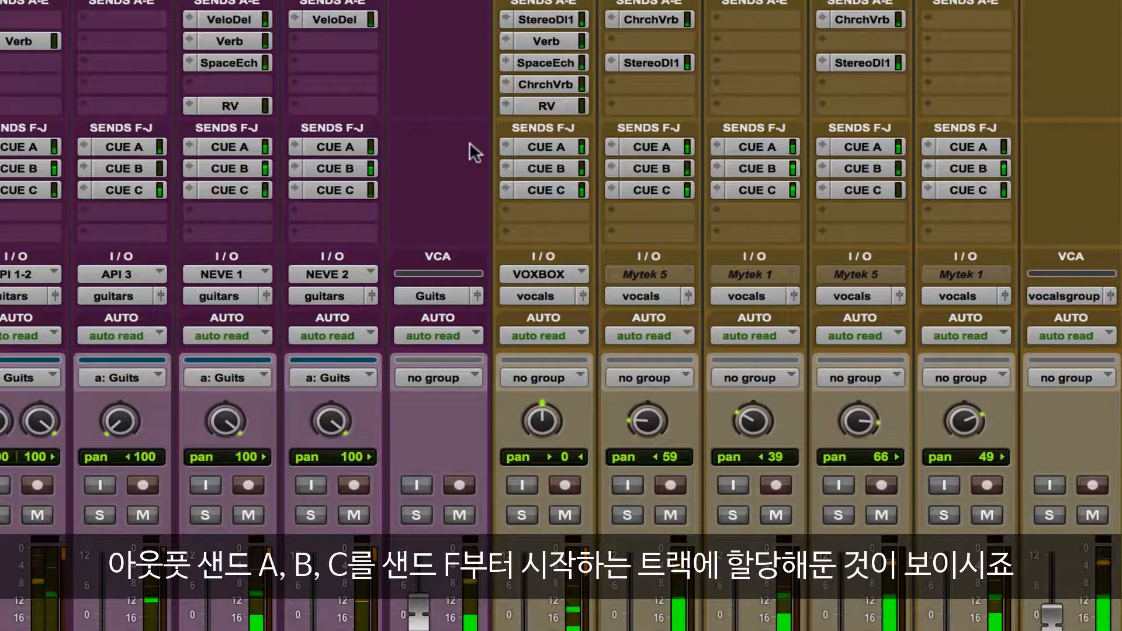
alt+click(501, 141)
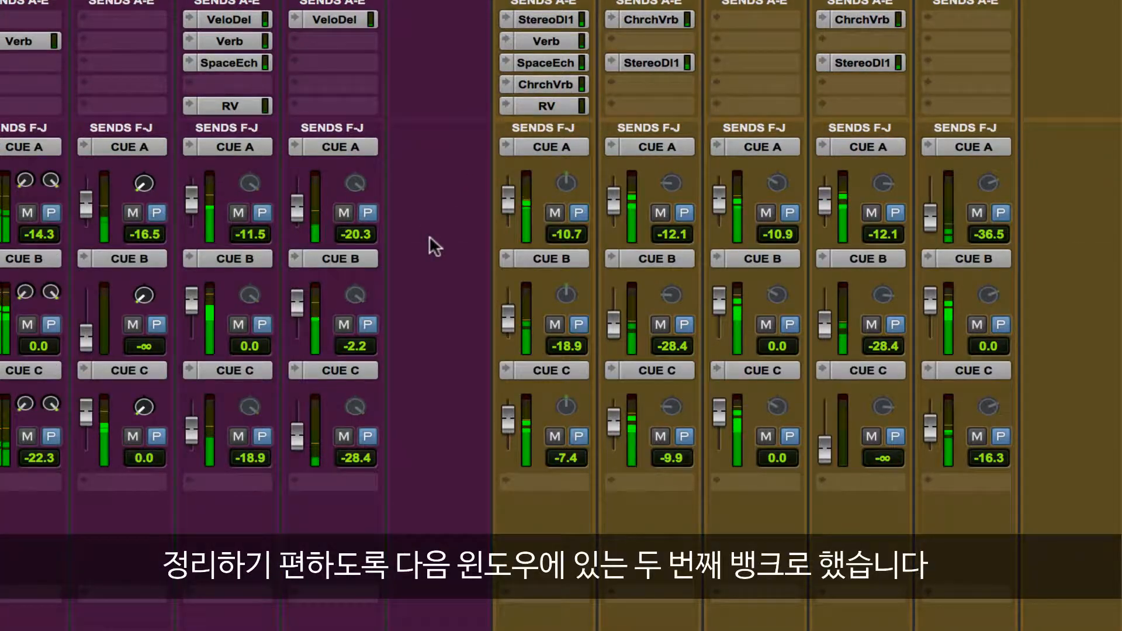
scroll(429, 235, down, 5)
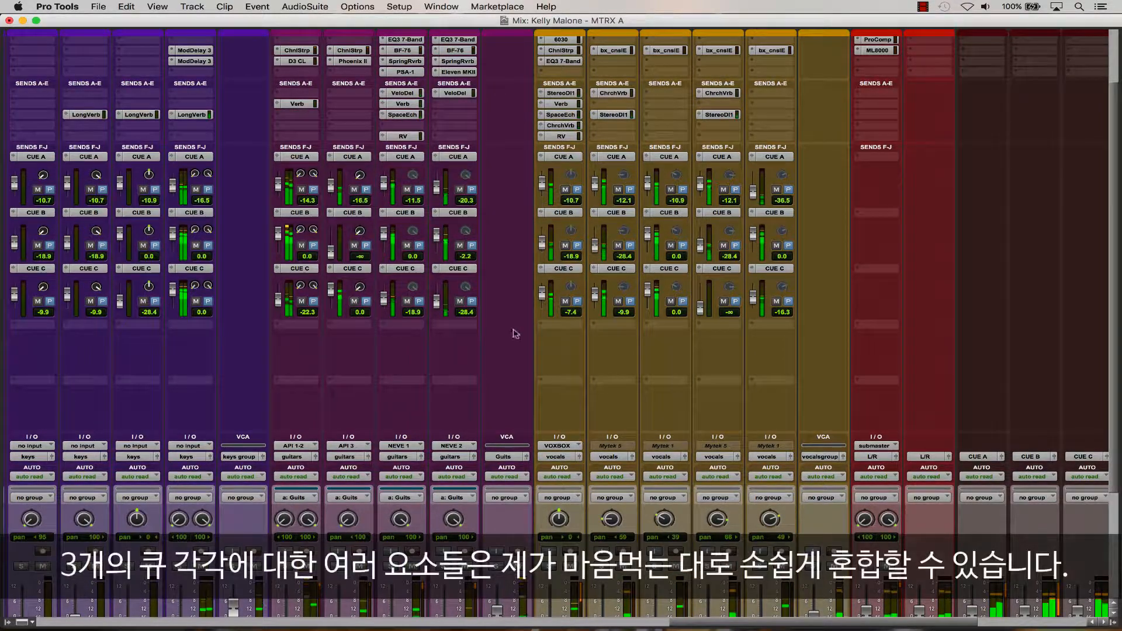
scroll(530, 184, right, 1)
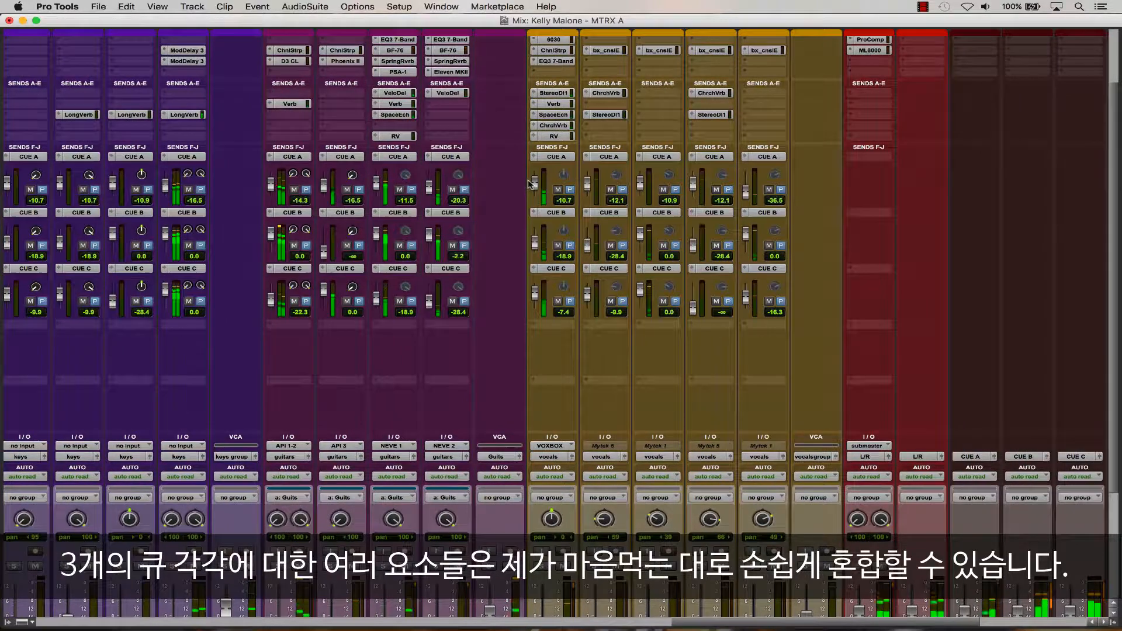
alt+super+click(534, 157)
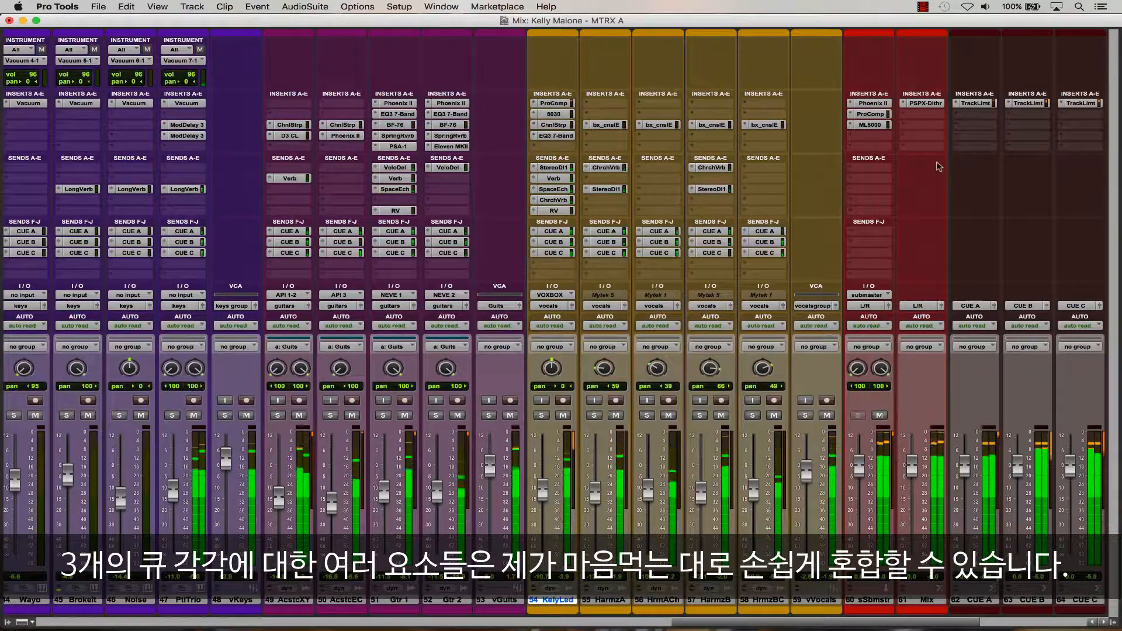
Examine the CUE A, CUE B and CUE C master tracks and the TrackLimt insert on CUE A
click(986, 600)
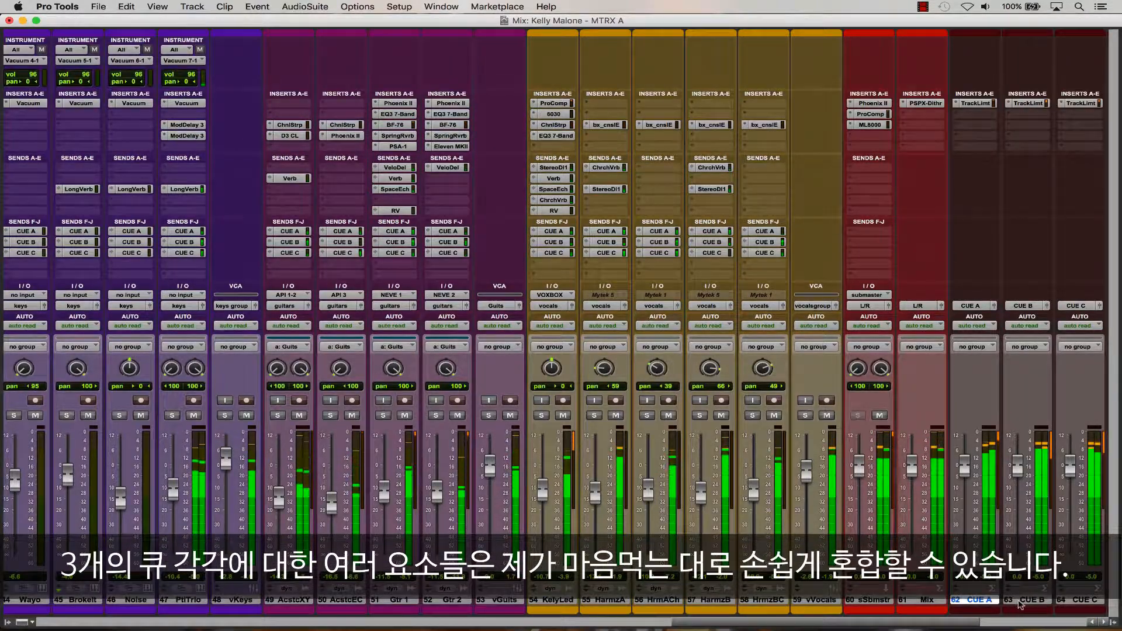
click(1067, 602)
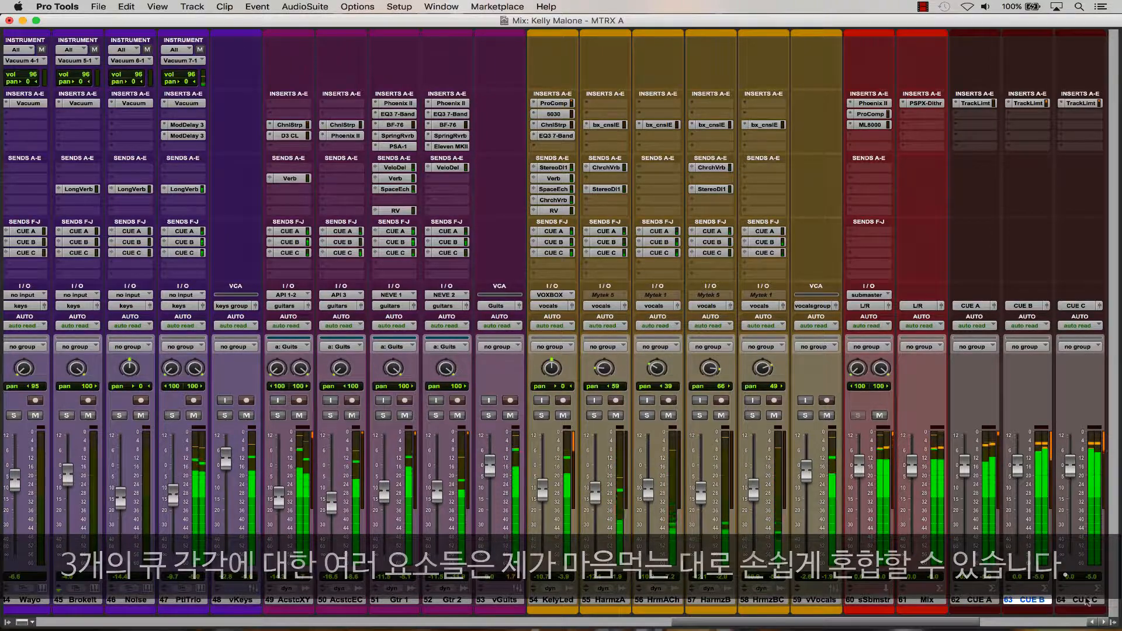
click(976, 104)
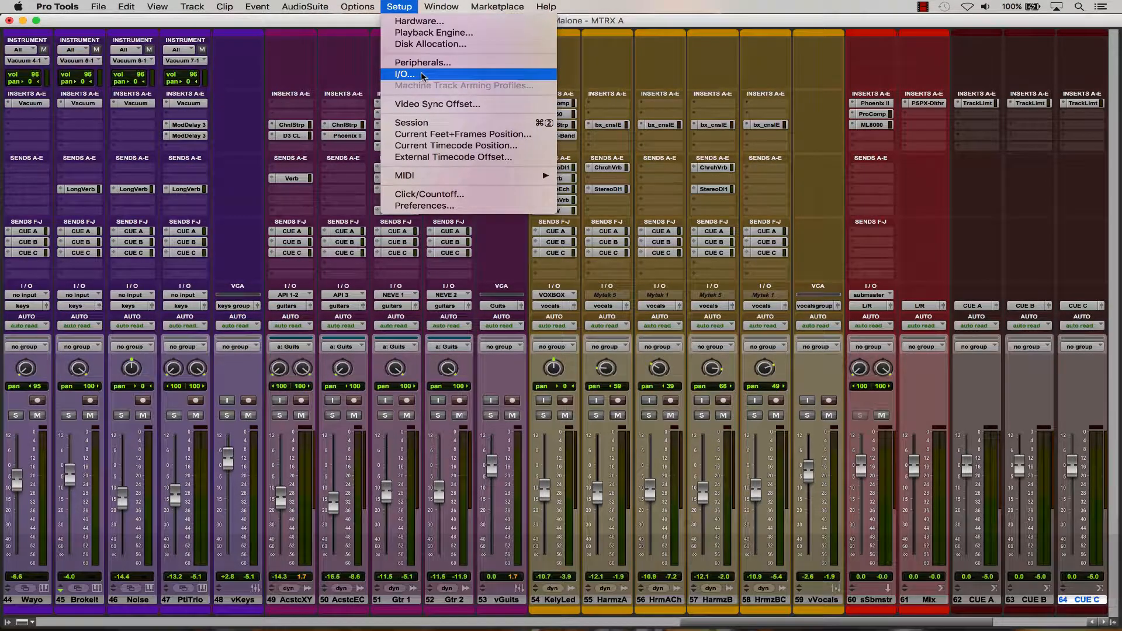
Examine the channel assignments of the CUE A, CUE B and CUE C output paths in the I/O Setup
click(423, 76)
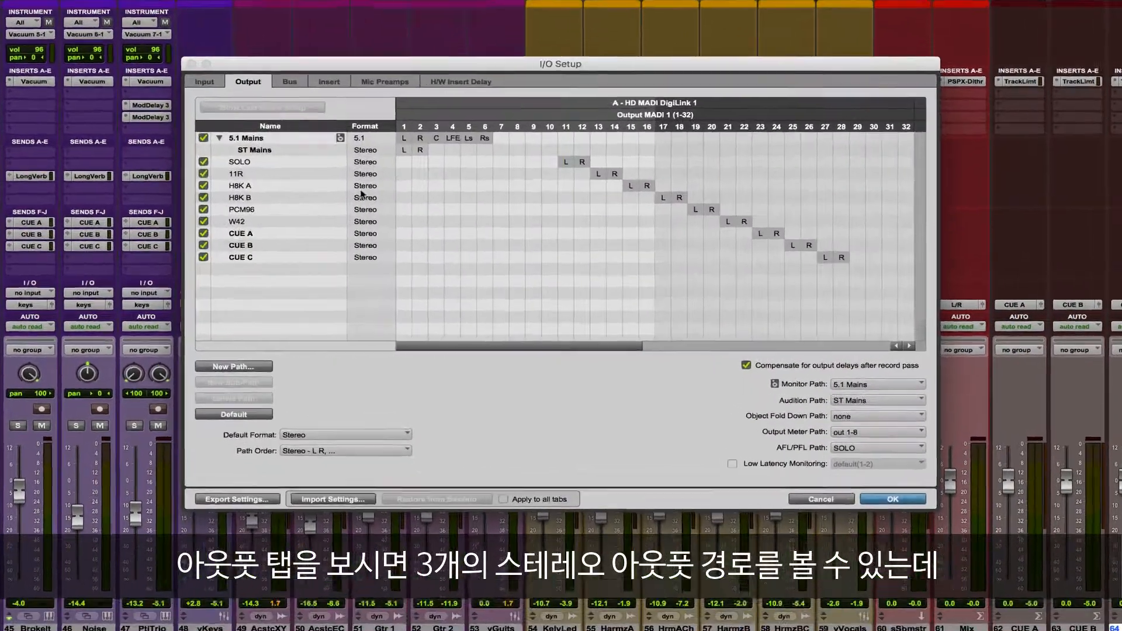
click(305, 241)
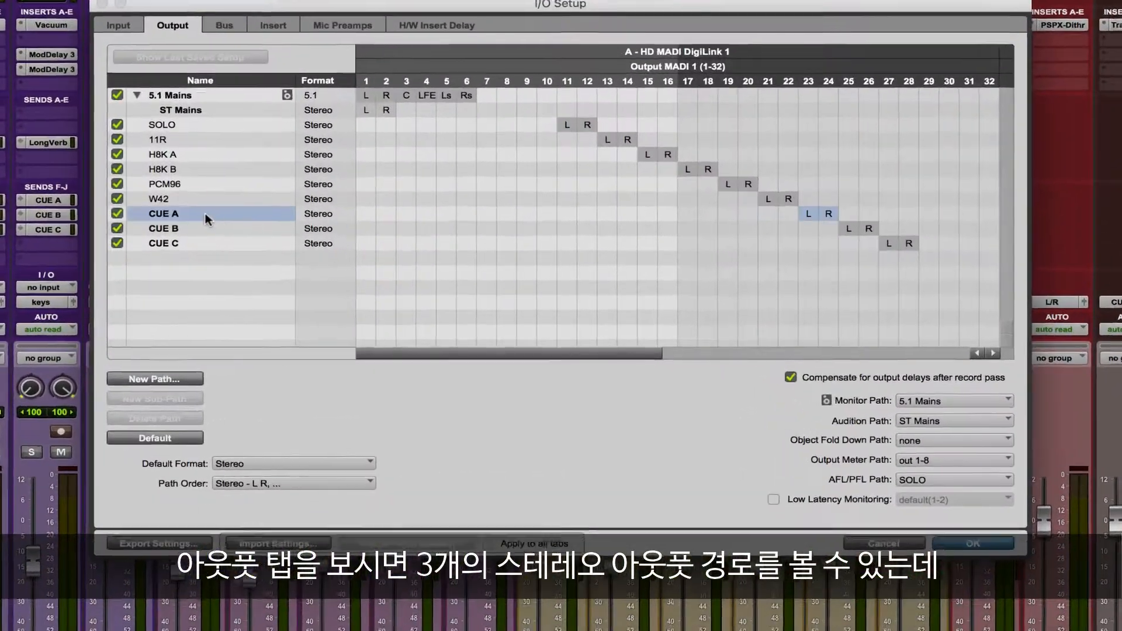
click(232, 227)
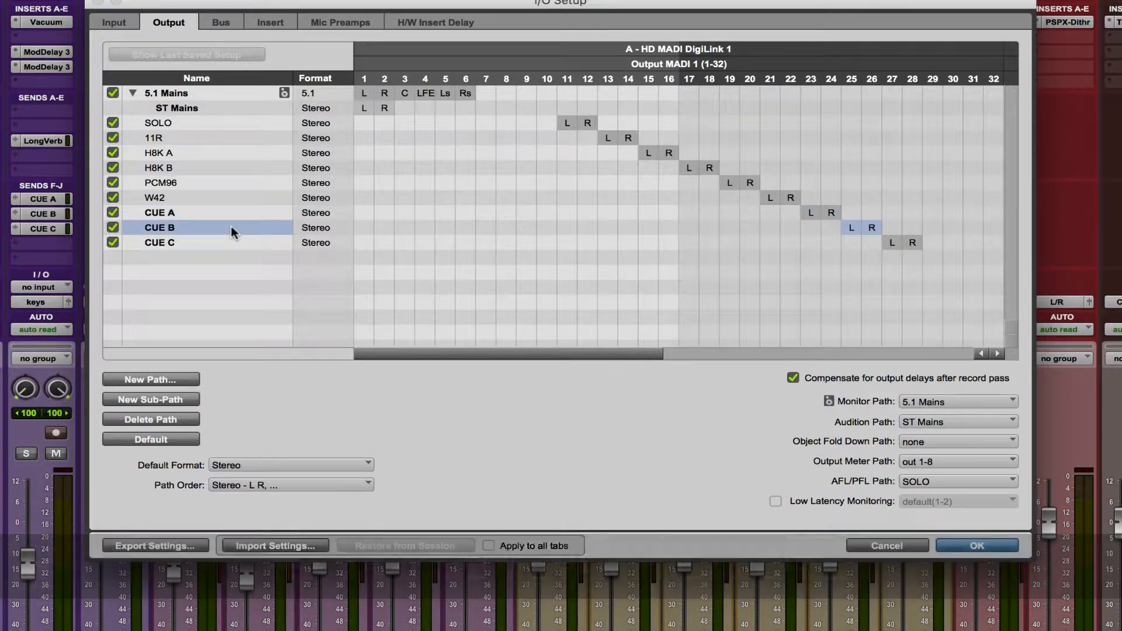
click(237, 240)
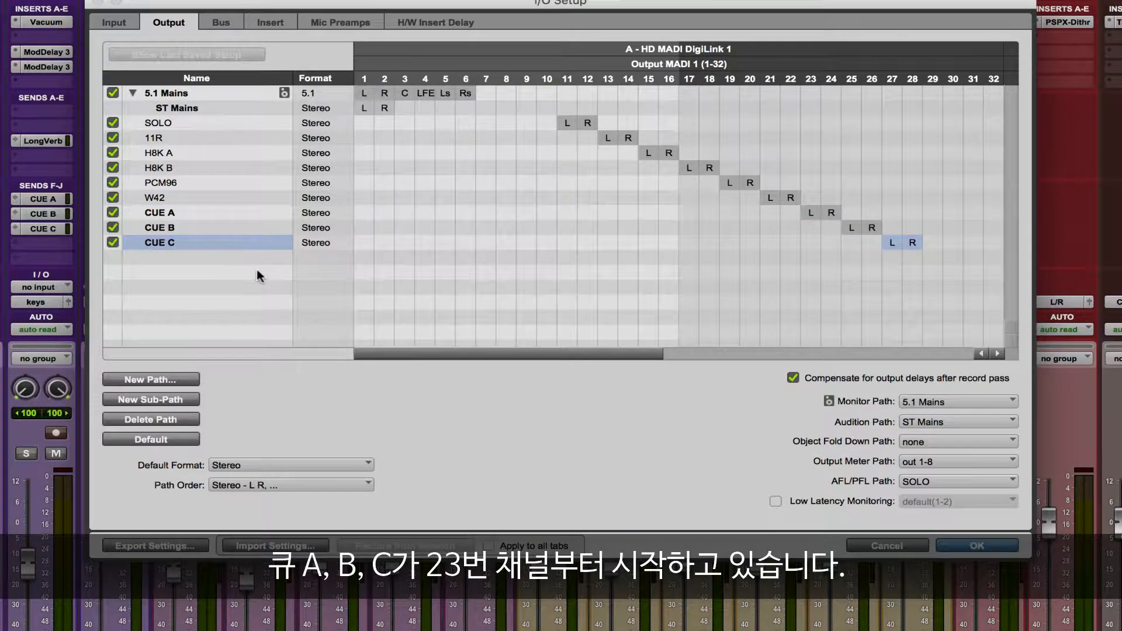
click(222, 27)
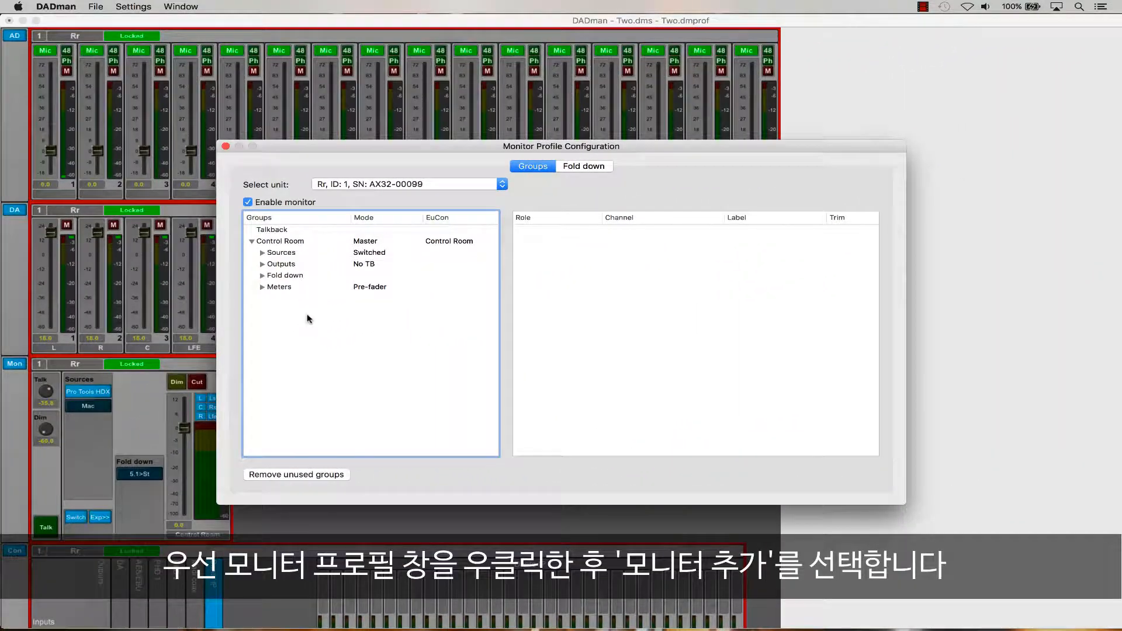
Add a new monitor to the monitor profile groups and name it CUE A
right_click(309, 319)
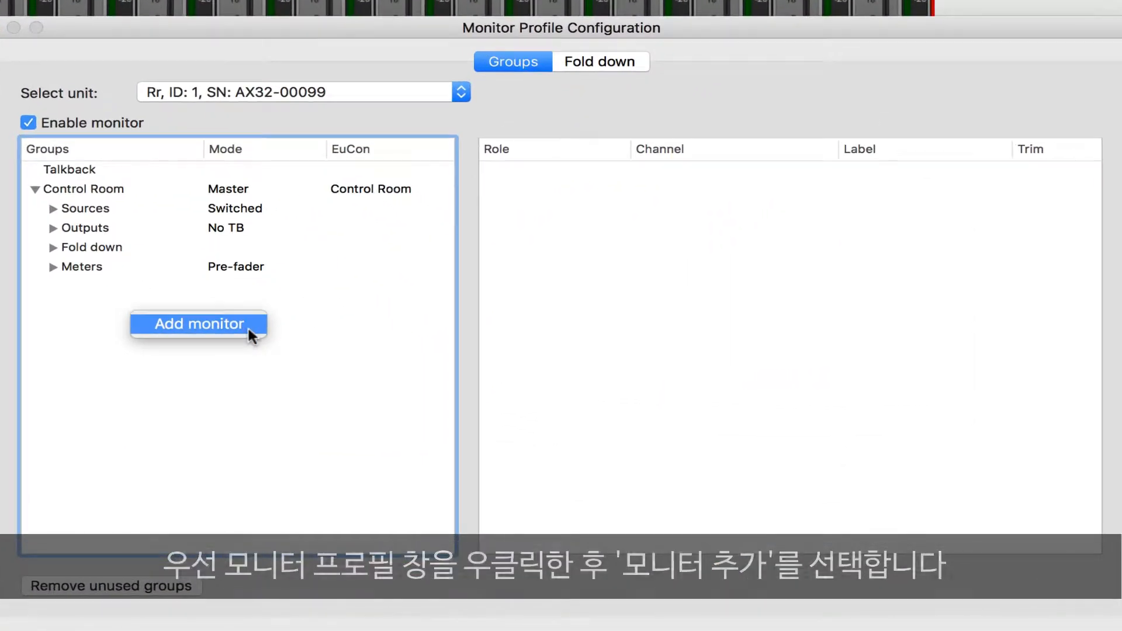
click(247, 324)
click(79, 287)
click(67, 285)
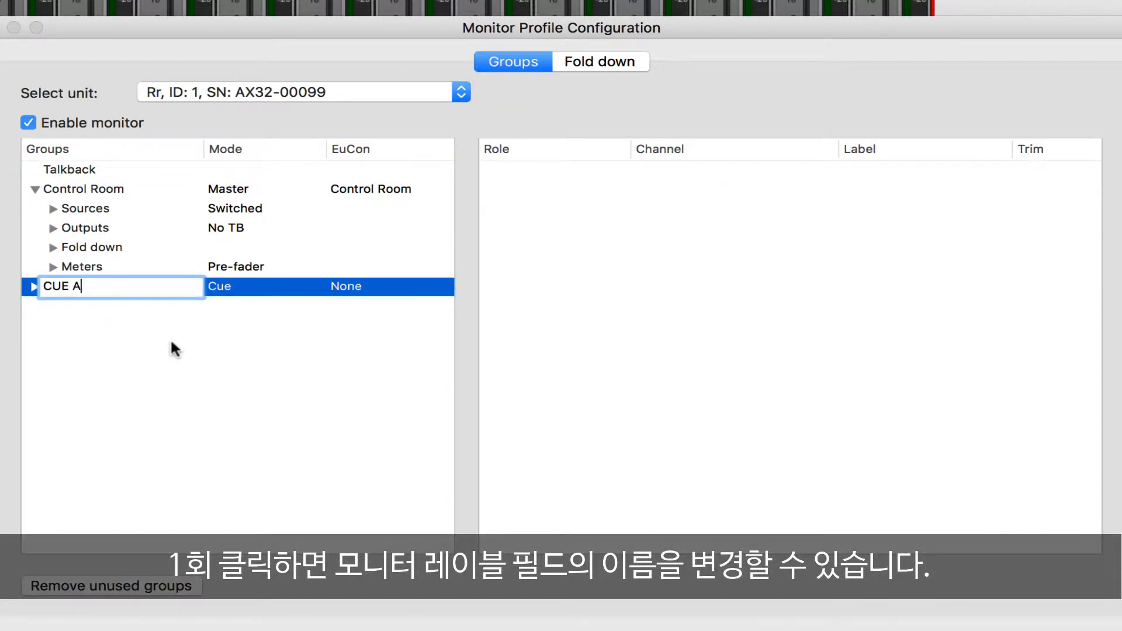
key(Return)
Set the EuCon mode of the CUE A monitor to Monitor A
right_click(177, 282)
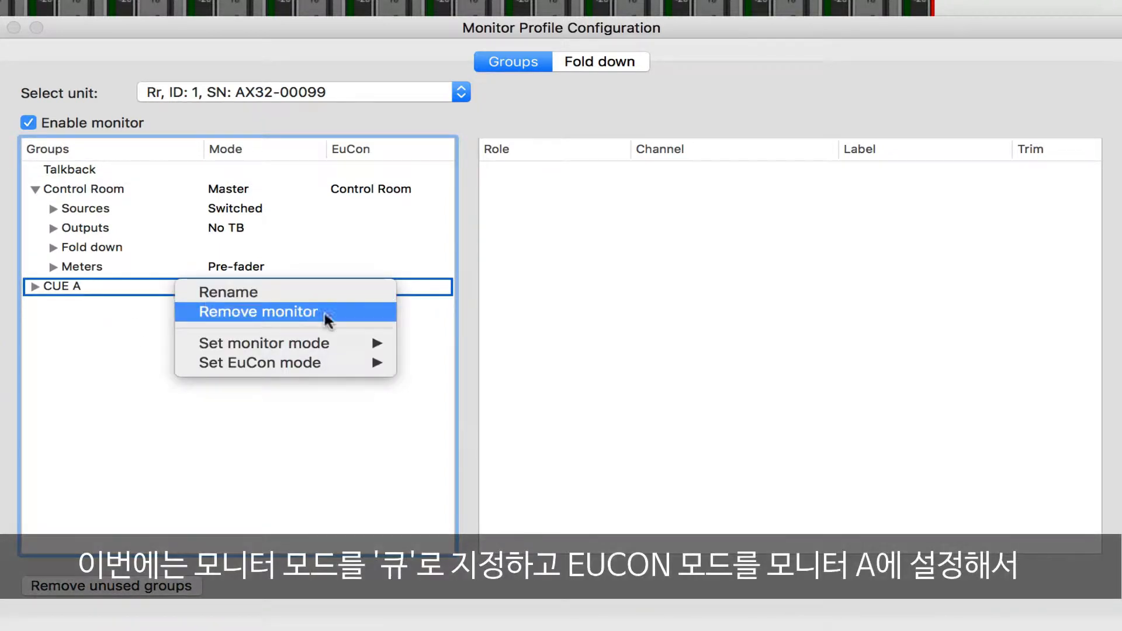
mouse_move(356, 339)
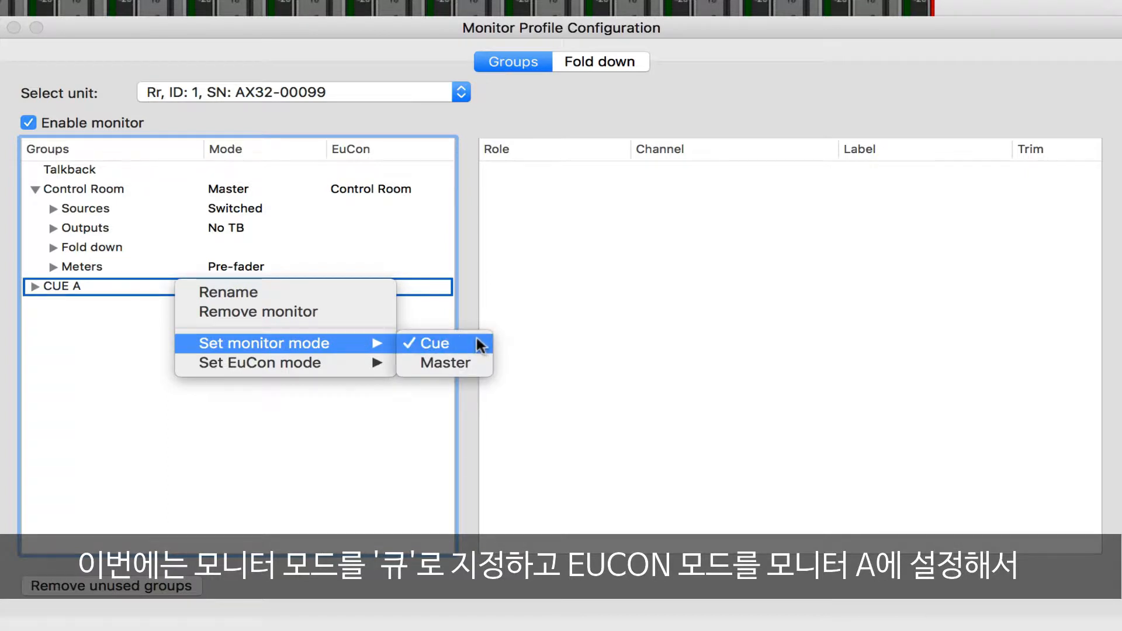
mouse_move(371, 366)
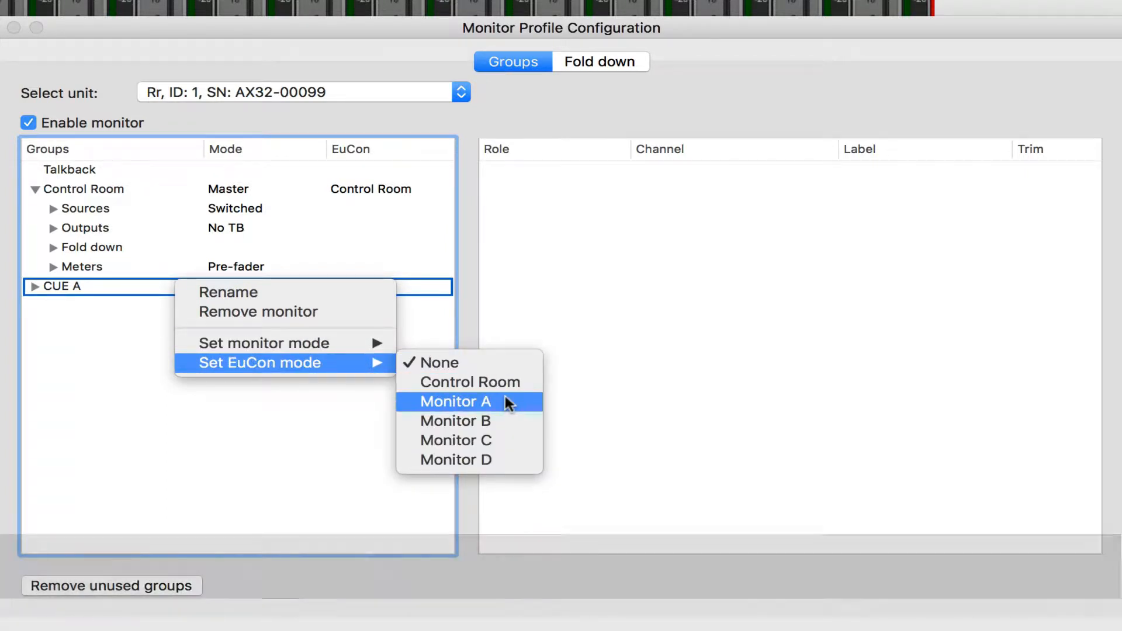
click(505, 401)
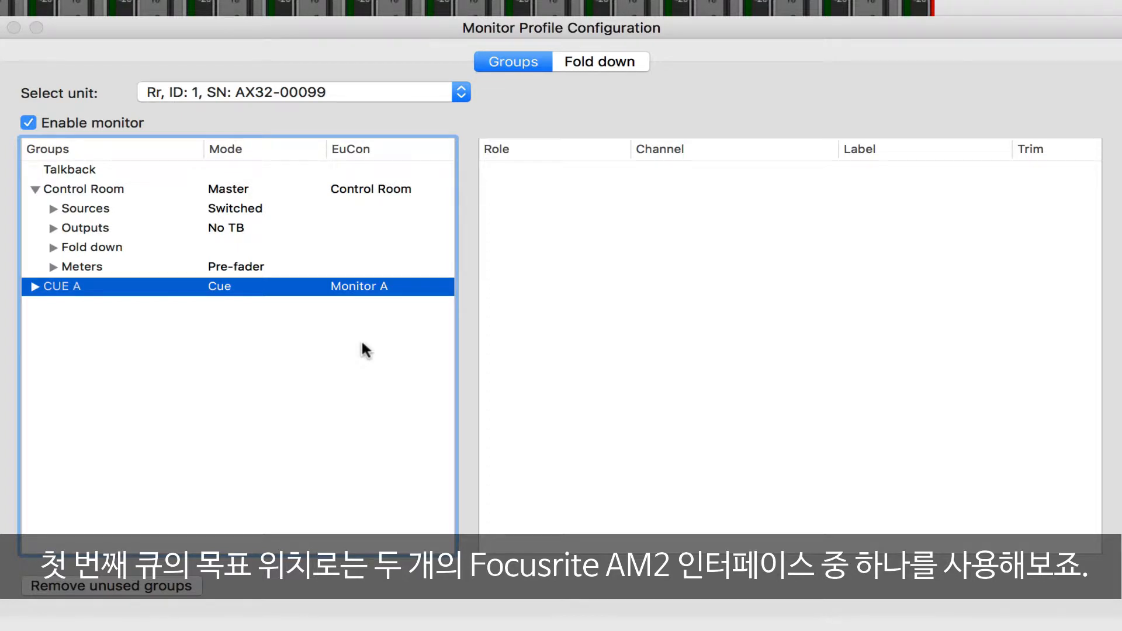
Add a new output set to the CUE A monitor and name it AM2-A
click(35, 286)
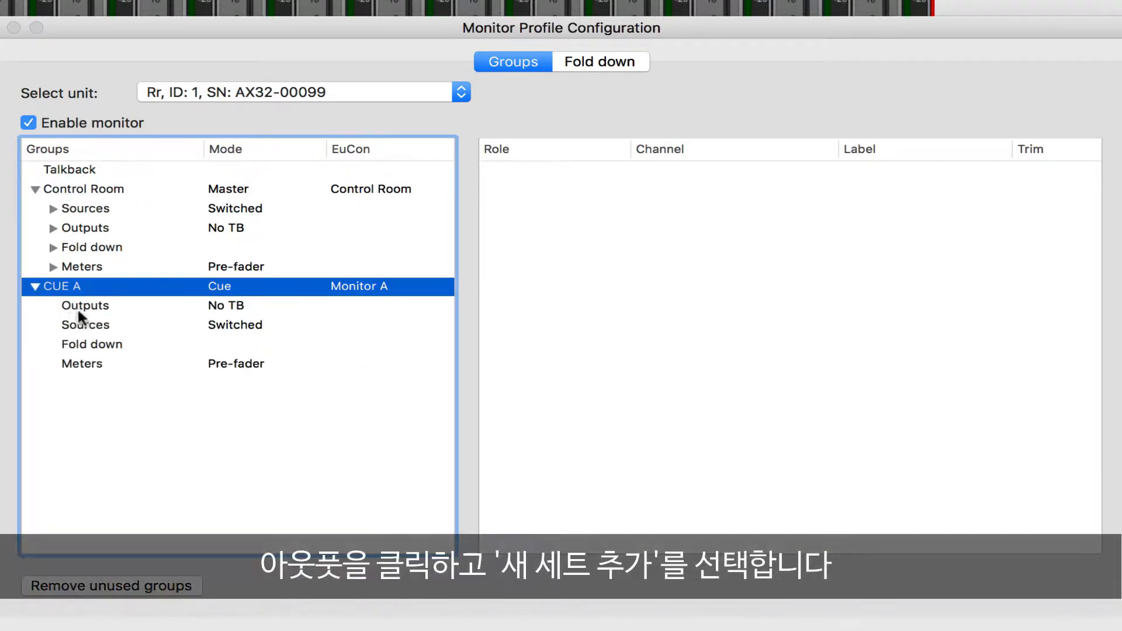
click(121, 305)
right_click(120, 304)
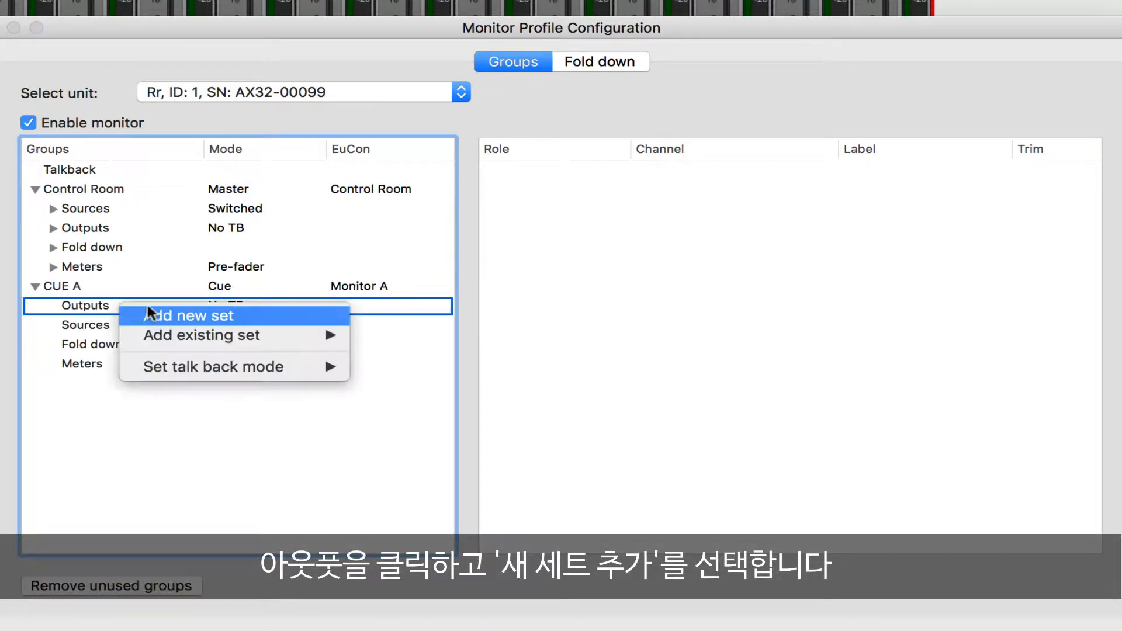
click(237, 317)
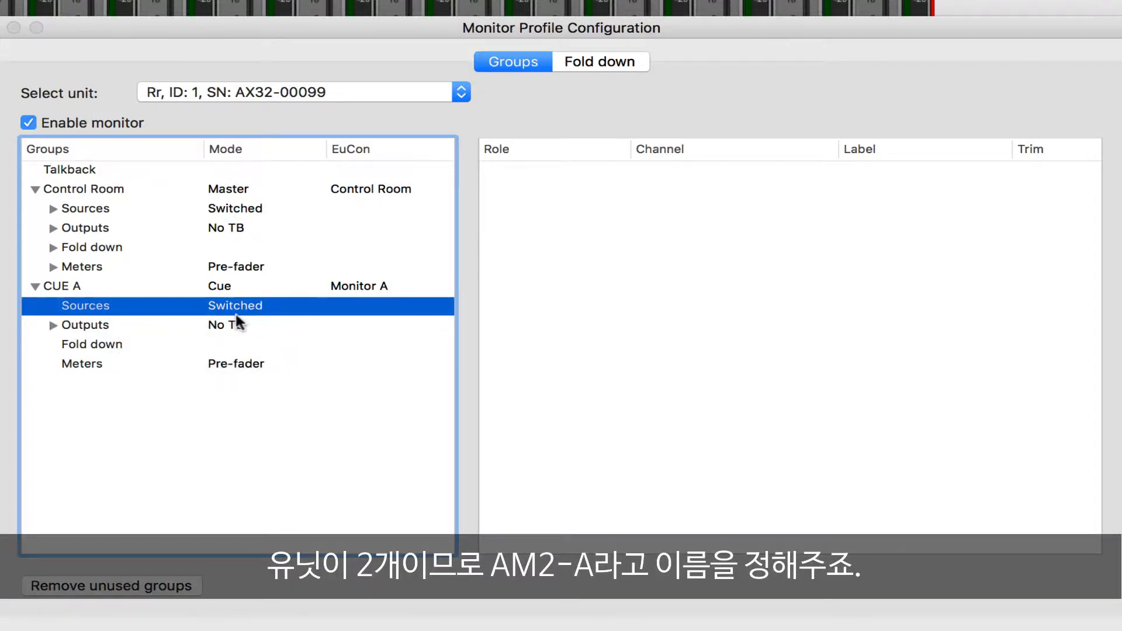
click(52, 325)
double_click(164, 346)
text(AM2-A)
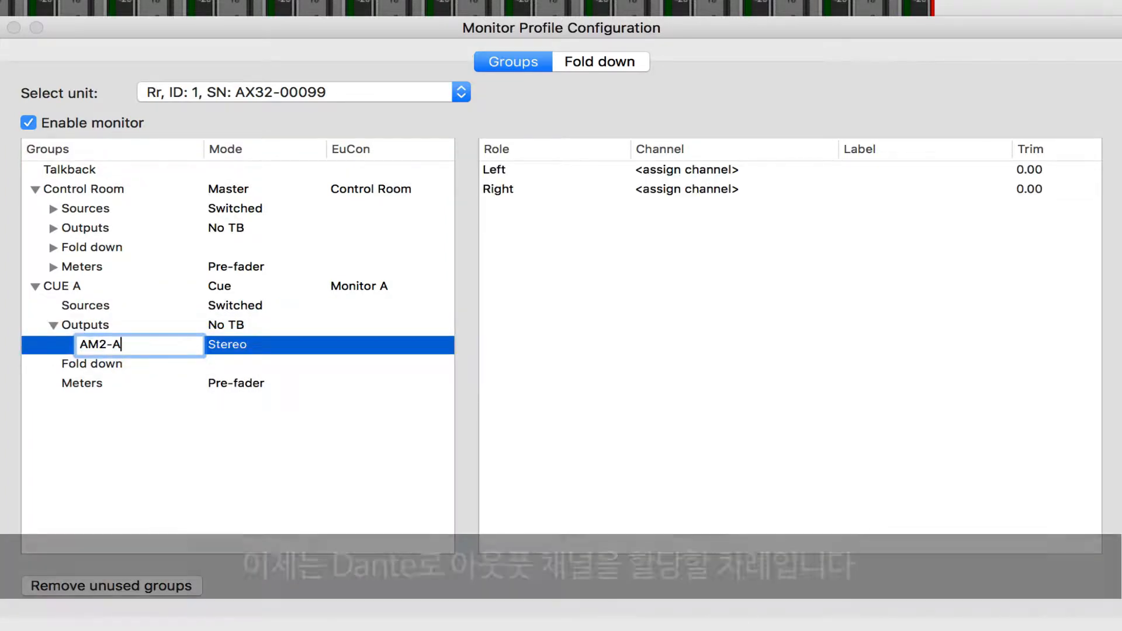
click(139, 358)
click(147, 350)
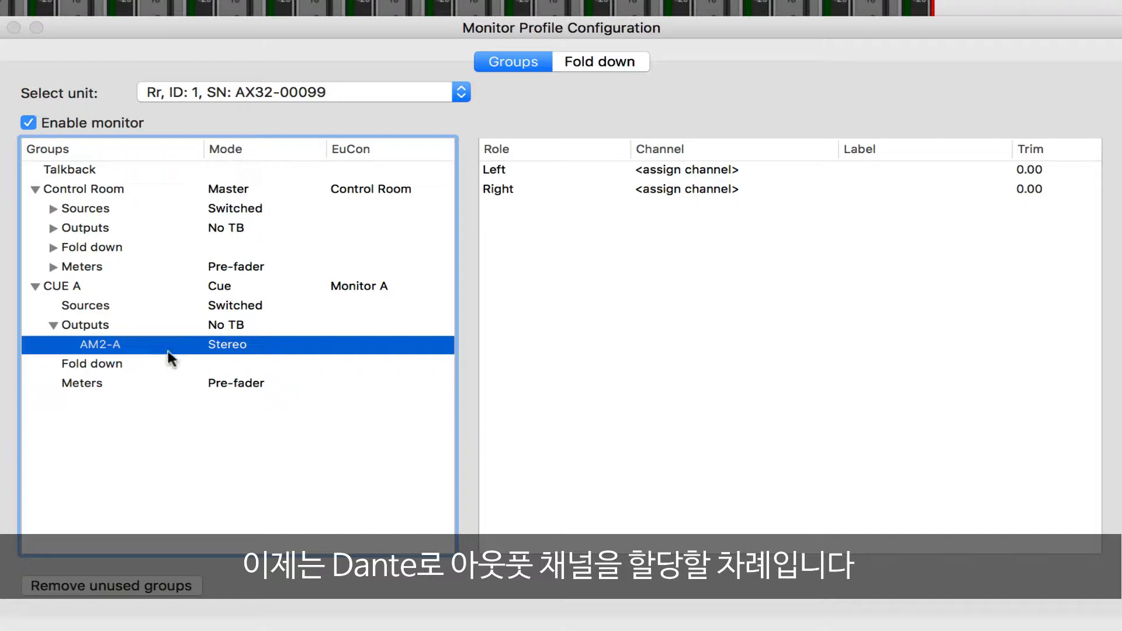
Assign Dante IP channel 9 to the left and channel 10 to the right of the AM2-A output set
click(687, 169)
mouse_move(760, 274)
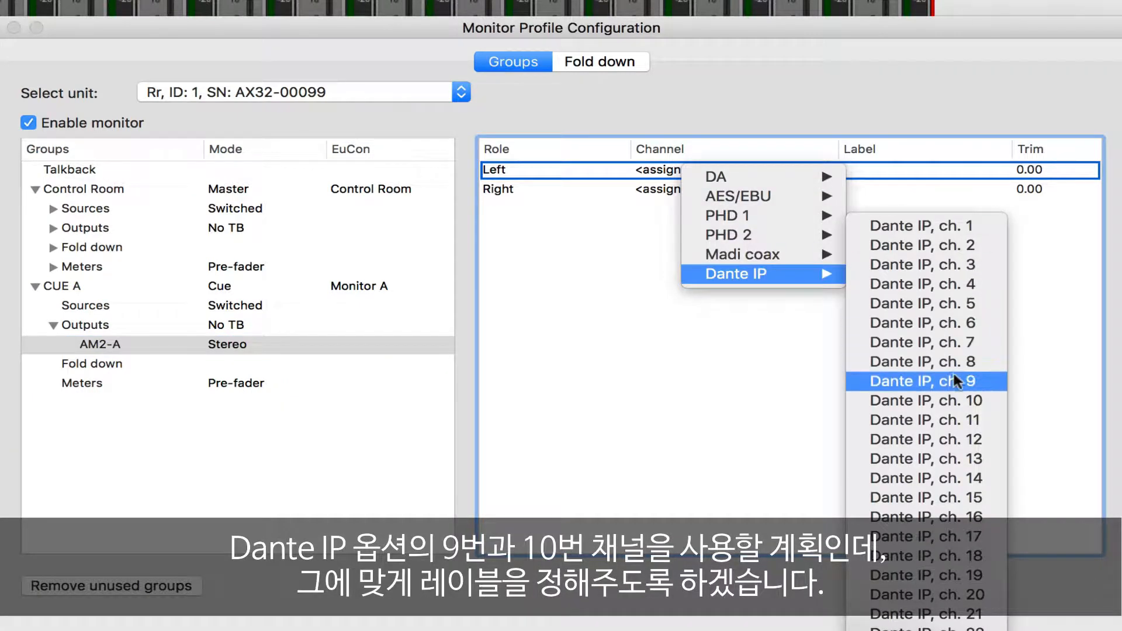
click(924, 381)
click(729, 193)
mouse_move(783, 299)
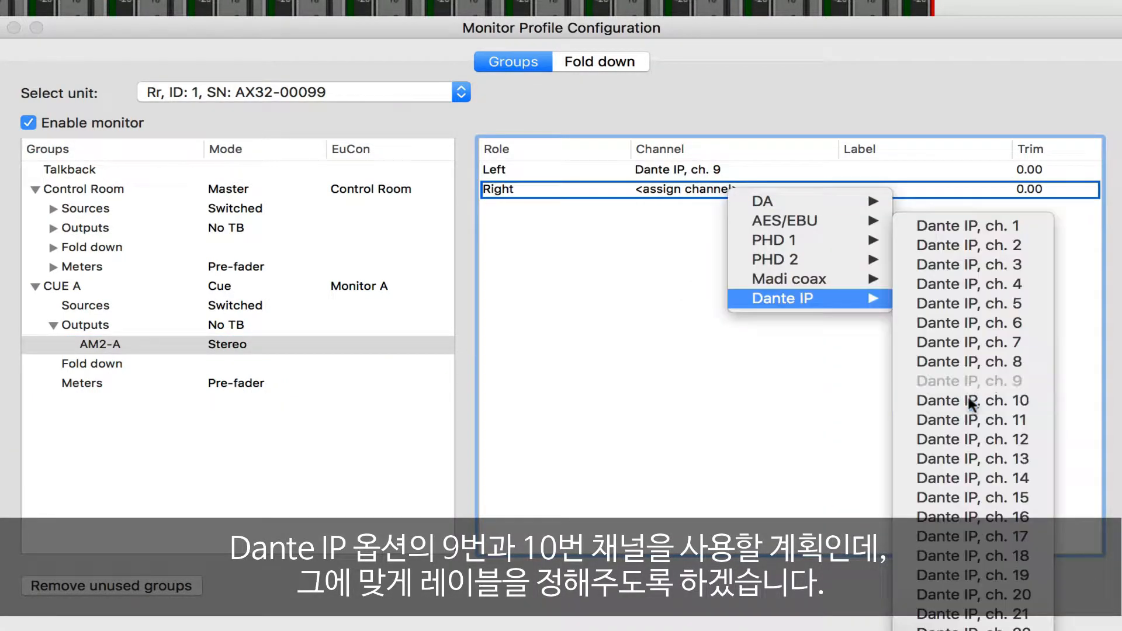
click(970, 401)
Label the left channel of the AM2-A output set AM2-A-L and the right channel AM2-A-R
double_click(887, 171)
text(AM2-A-L)
double_click(883, 189)
text(AM2-A-R)
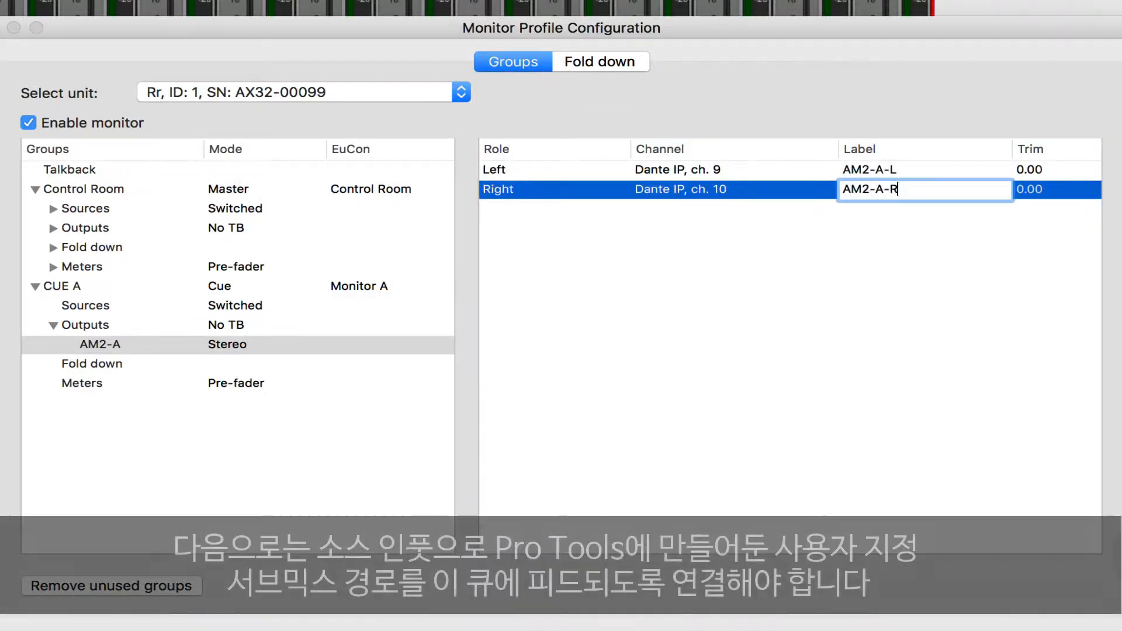
key(Return)
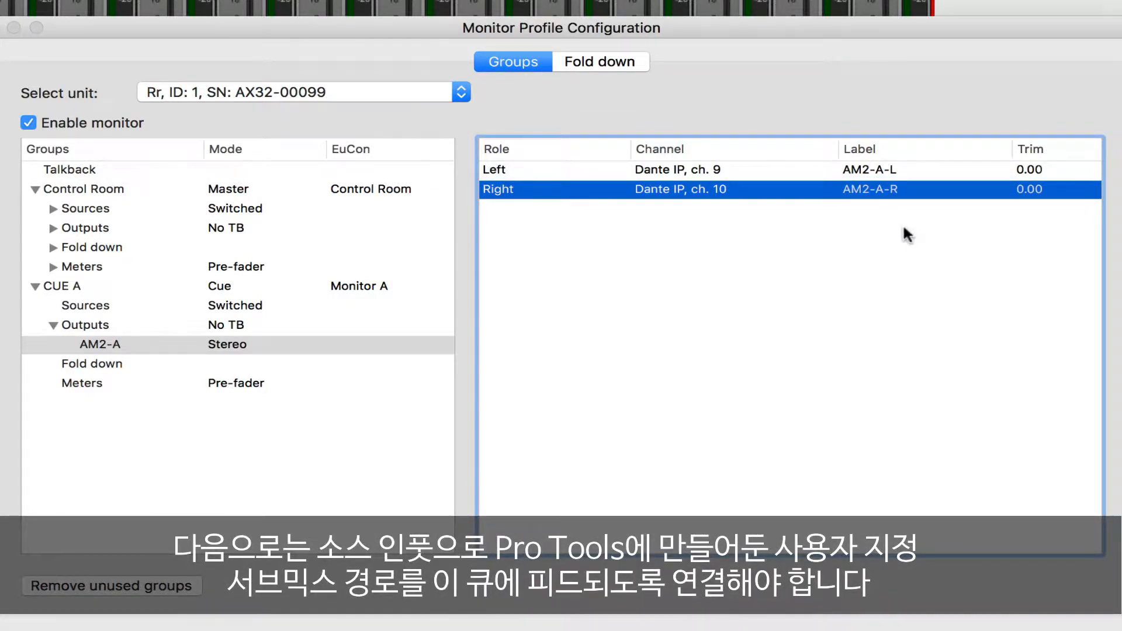
Add a new source set to the CUE A monitor and name it PT: CUE A
click(89, 304)
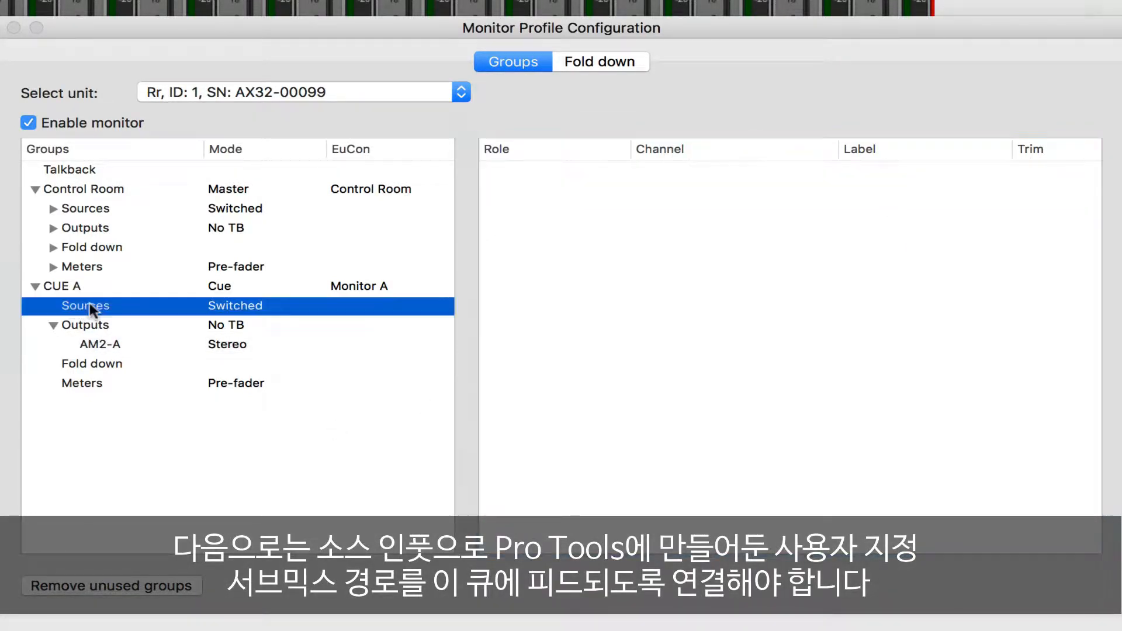
right_click(90, 305)
click(183, 314)
text(PT: C)
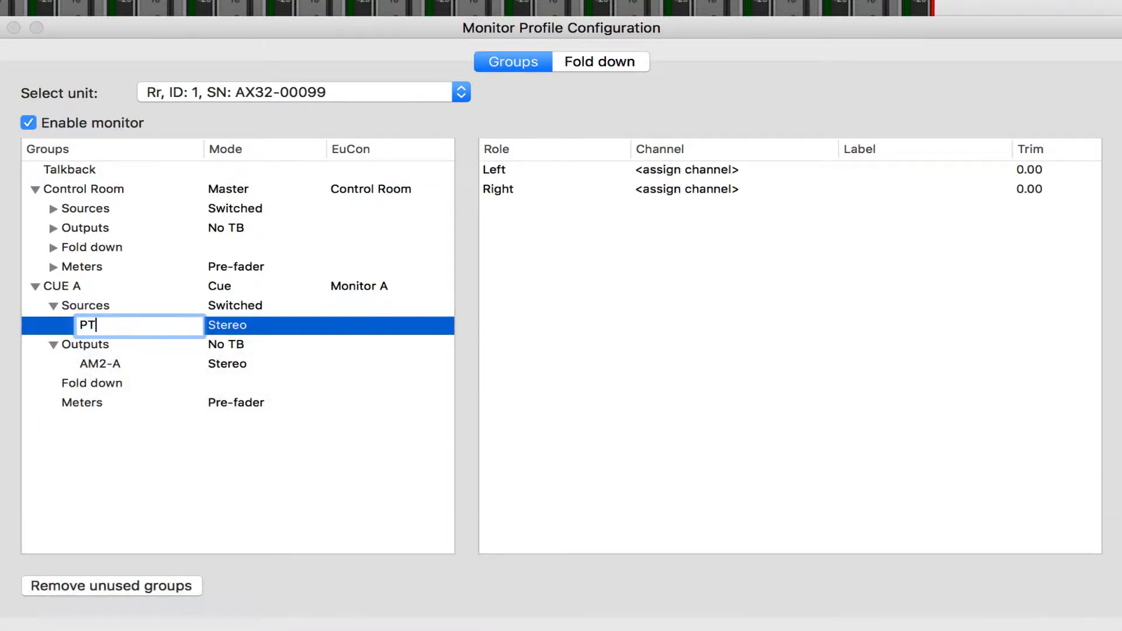
text(UE A)
key(Return)
Assign PHD 1 channel 23 to the left and channel 24 to the right of the PT: CUE A source
click(696, 170)
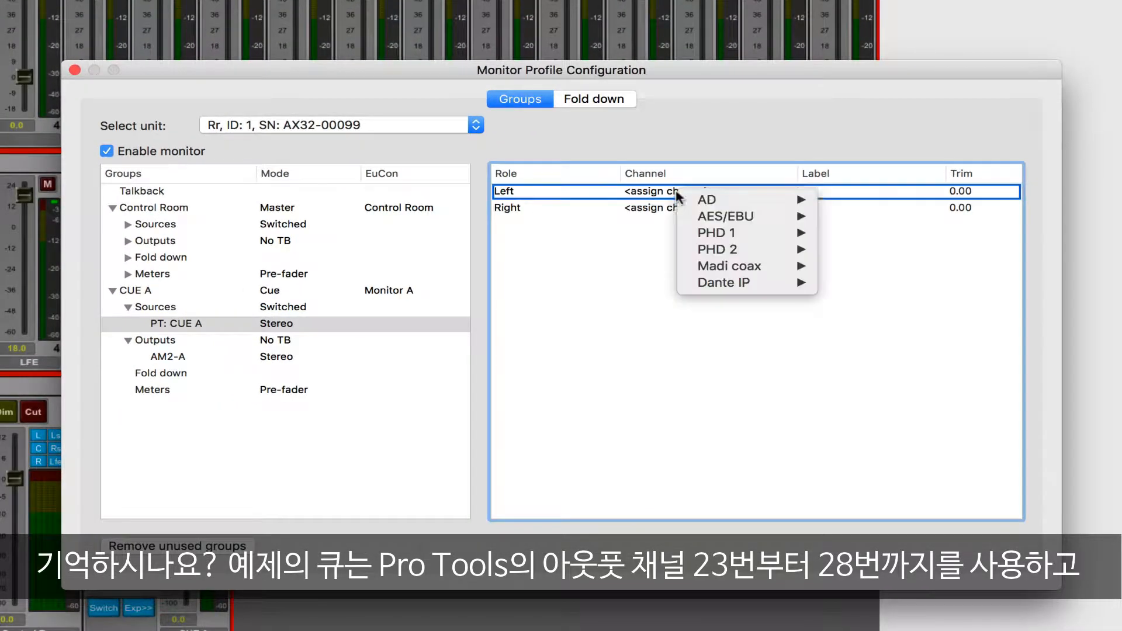
mouse_move(759, 233)
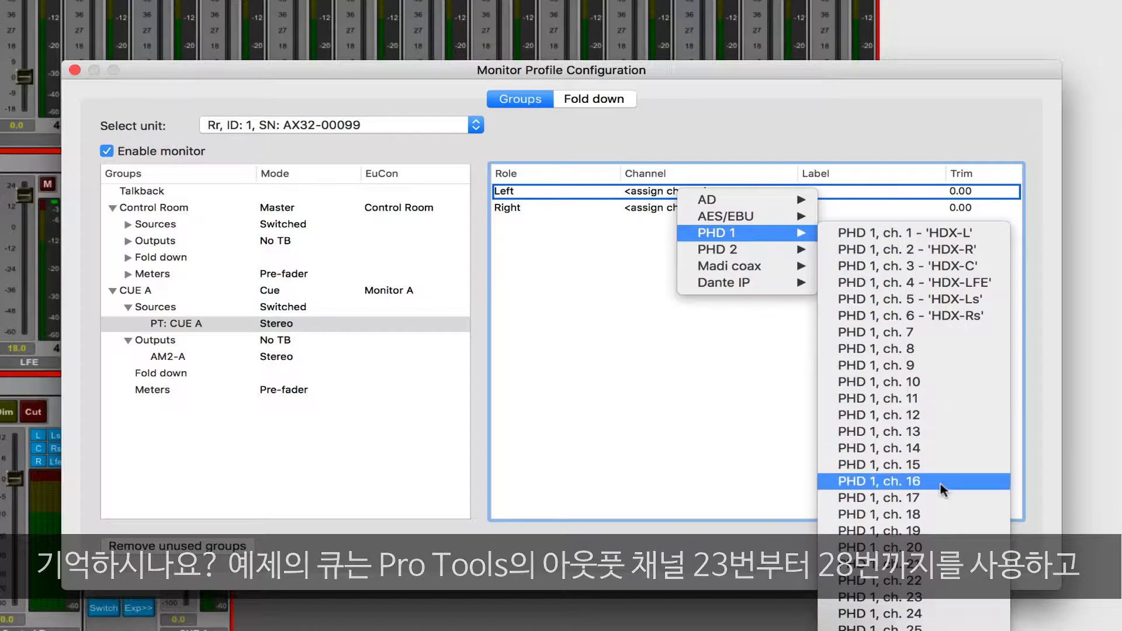
click(945, 597)
click(724, 208)
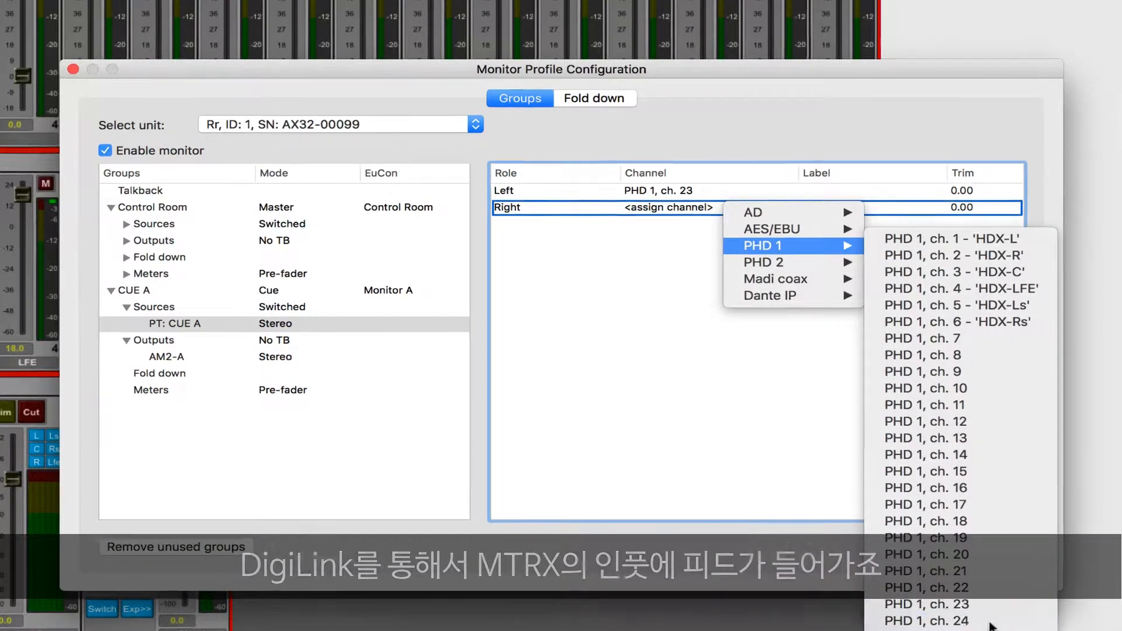
click(990, 623)
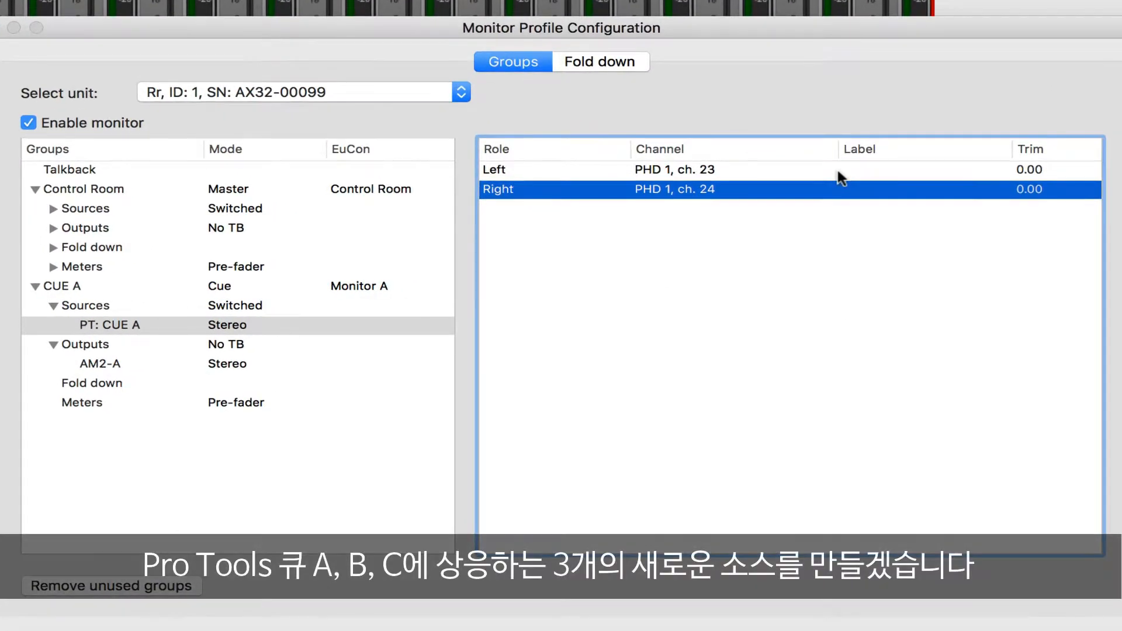
Label the left channel of the PT: CUE A source PT: CUE A-L and the right channel PT: CUE A-R
double_click(823, 192)
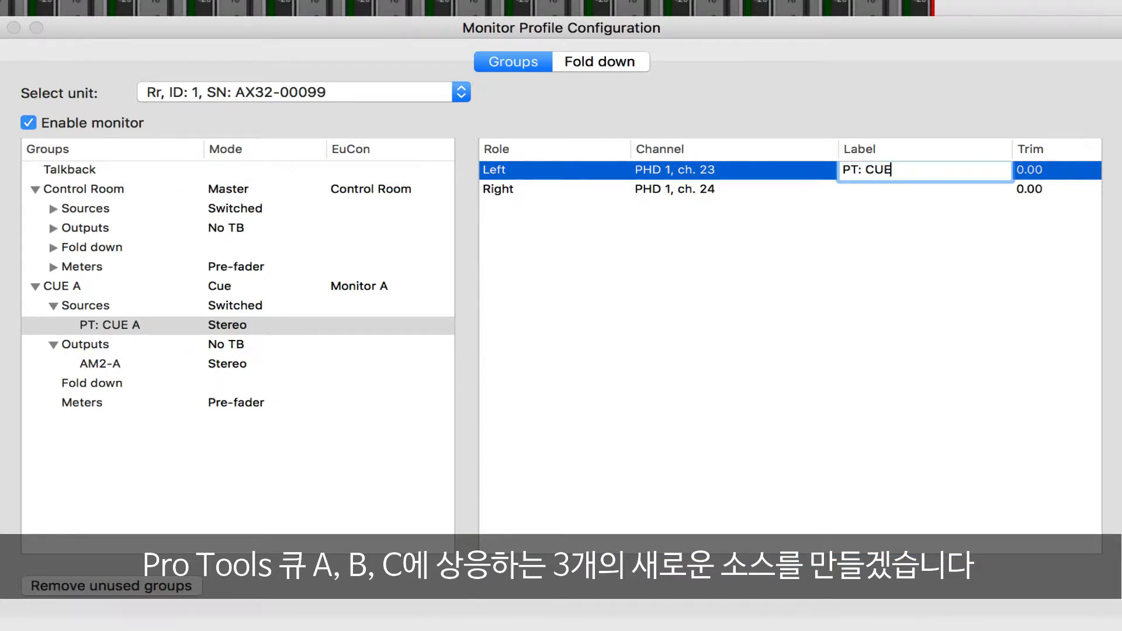
key(Return)
text(PT: CUE A-R)
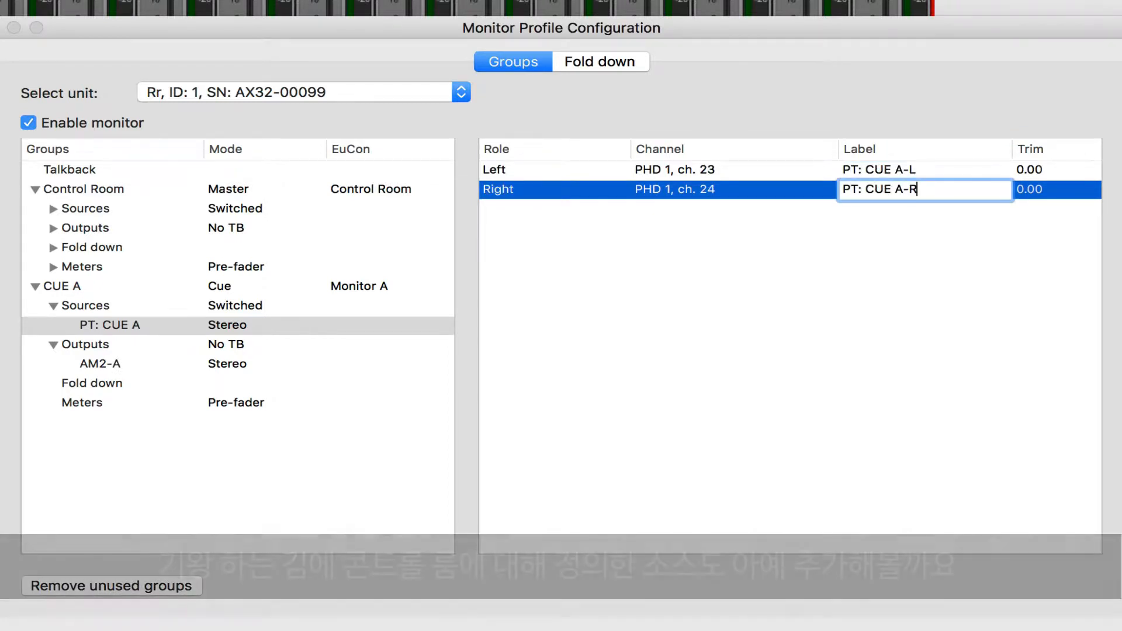
key(Return)
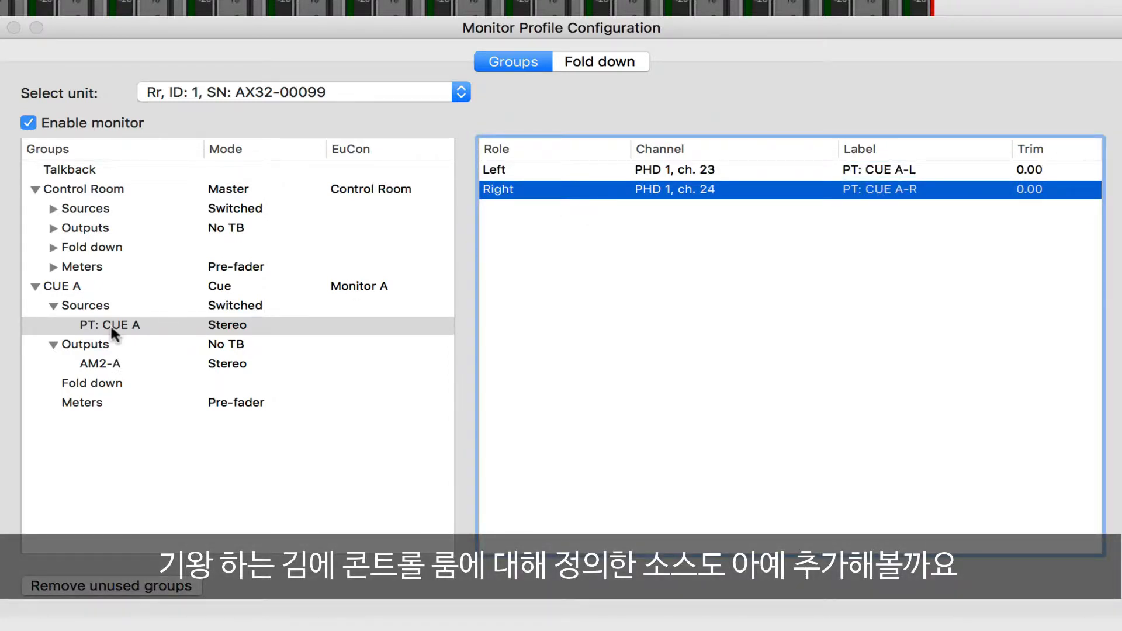
Add another new source to the CUE A monitor and label the right channel of the PT: CUE C source PT: CUE C-R
right_click(87, 305)
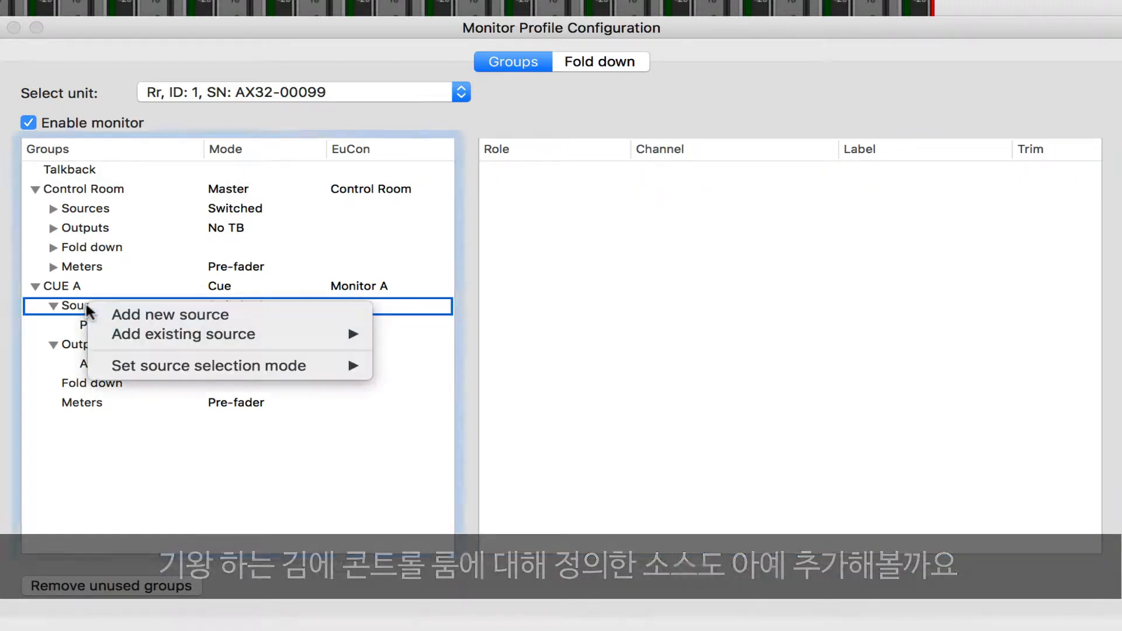
click(164, 314)
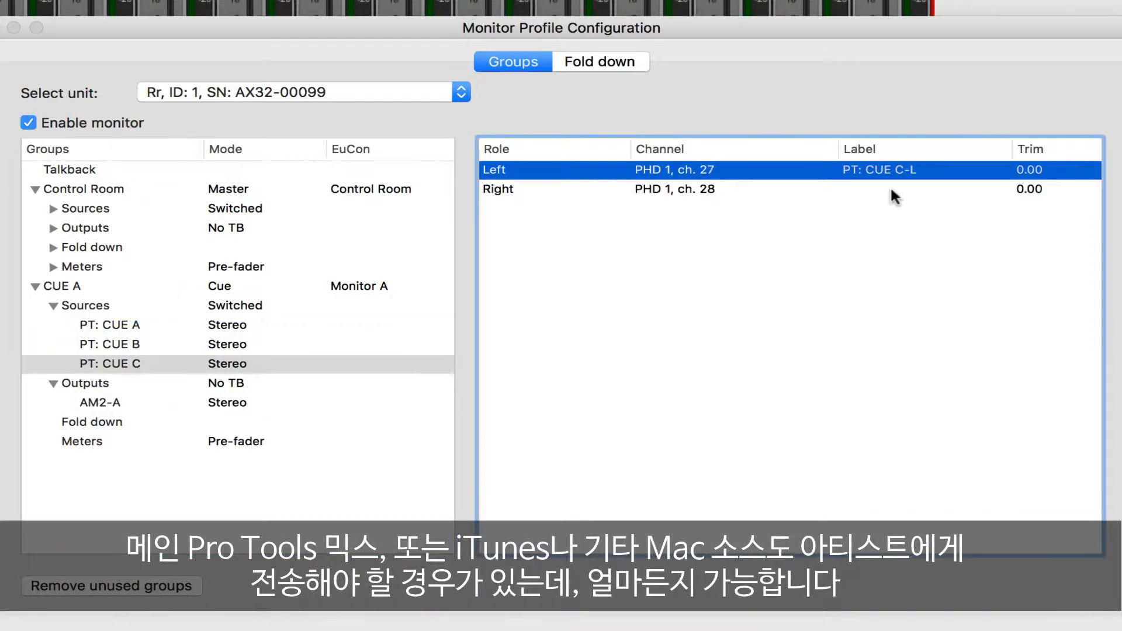
click(854, 189)
click(874, 189)
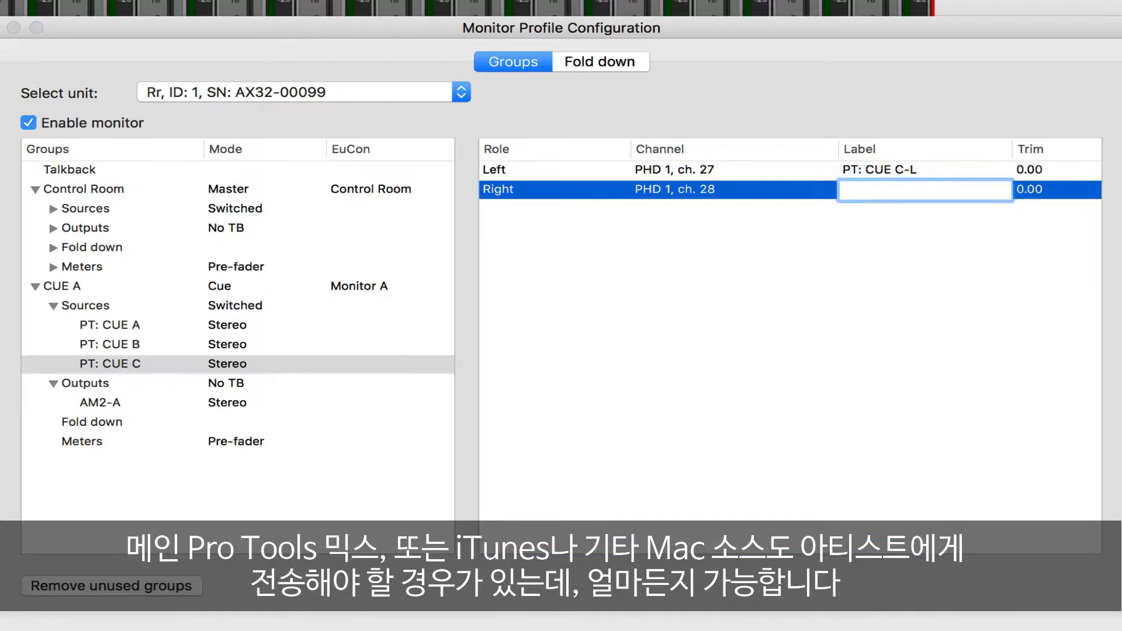
text(PT: CUE C-R)
Add the existing Pro Tools HDX and Mac sources to the CUE A monitor and view their channel assignments
click(131, 306)
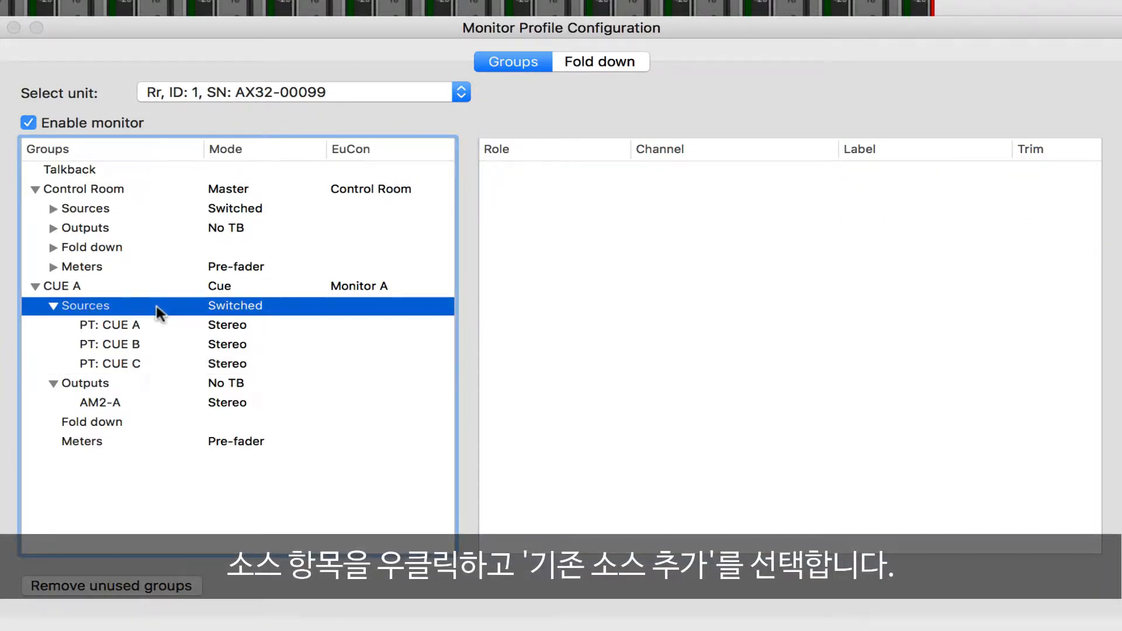
right_click(158, 308)
mouse_move(360, 339)
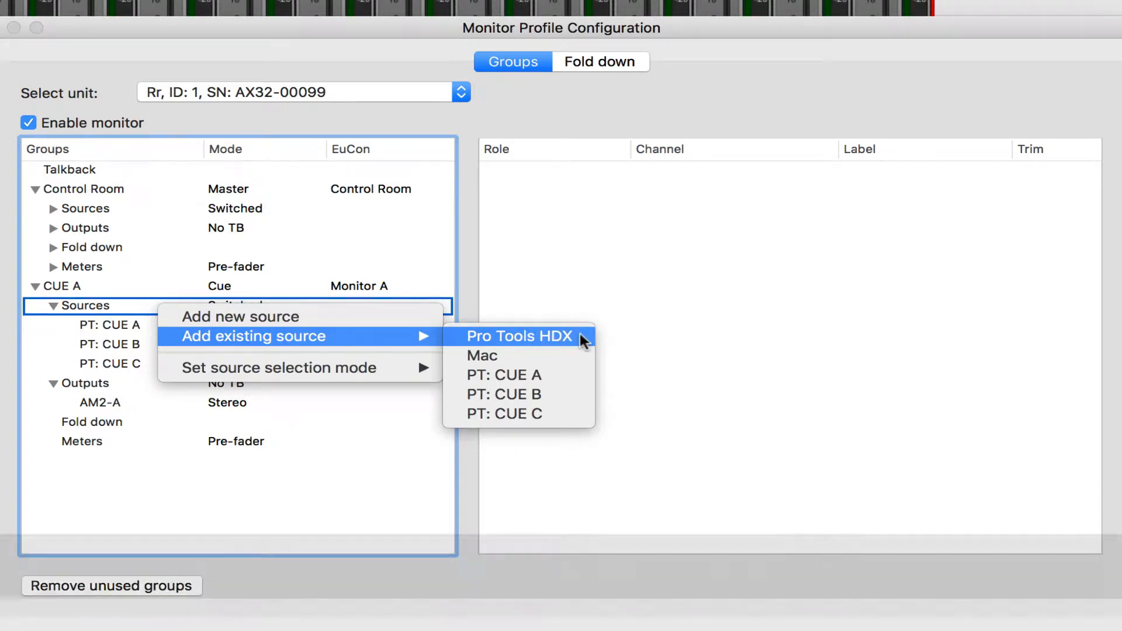
click(580, 334)
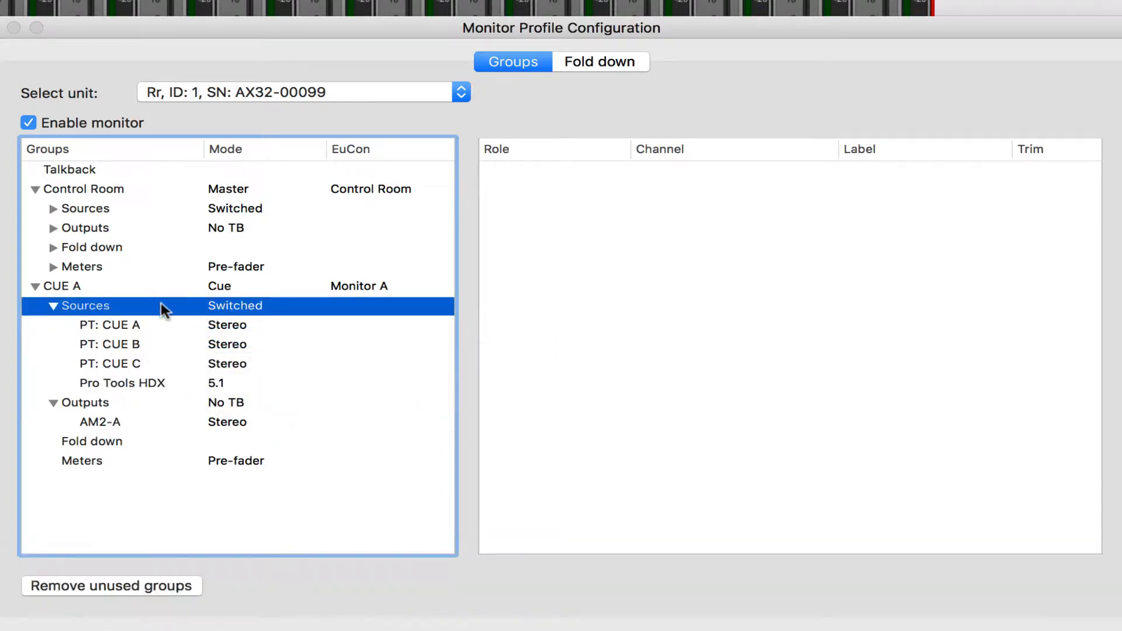
right_click(162, 306)
mouse_move(251, 334)
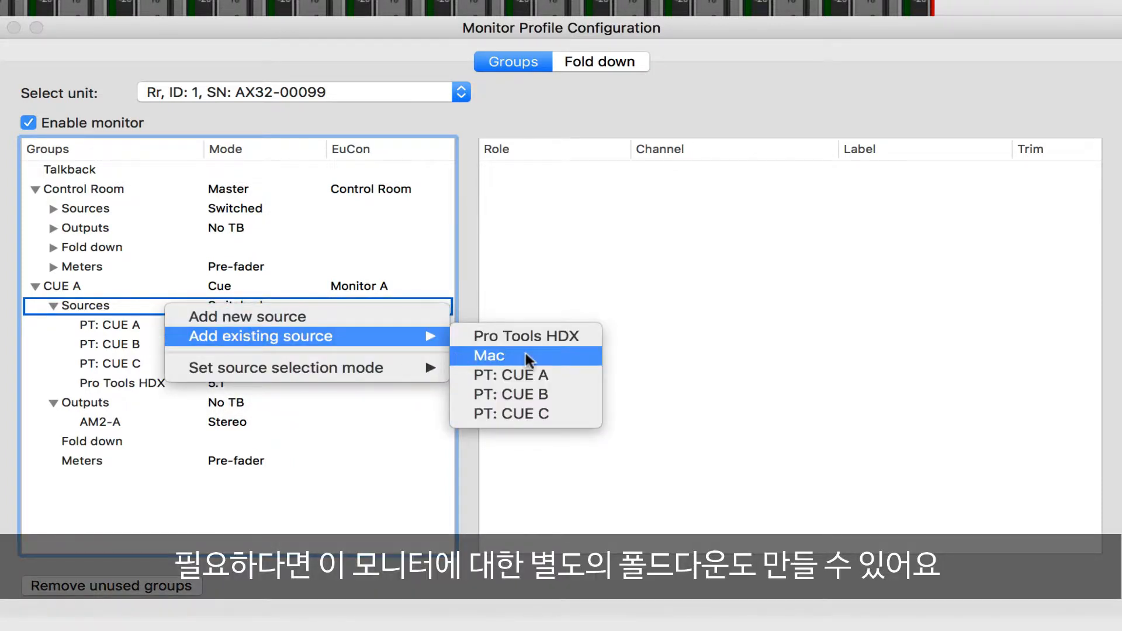
click(525, 353)
click(149, 385)
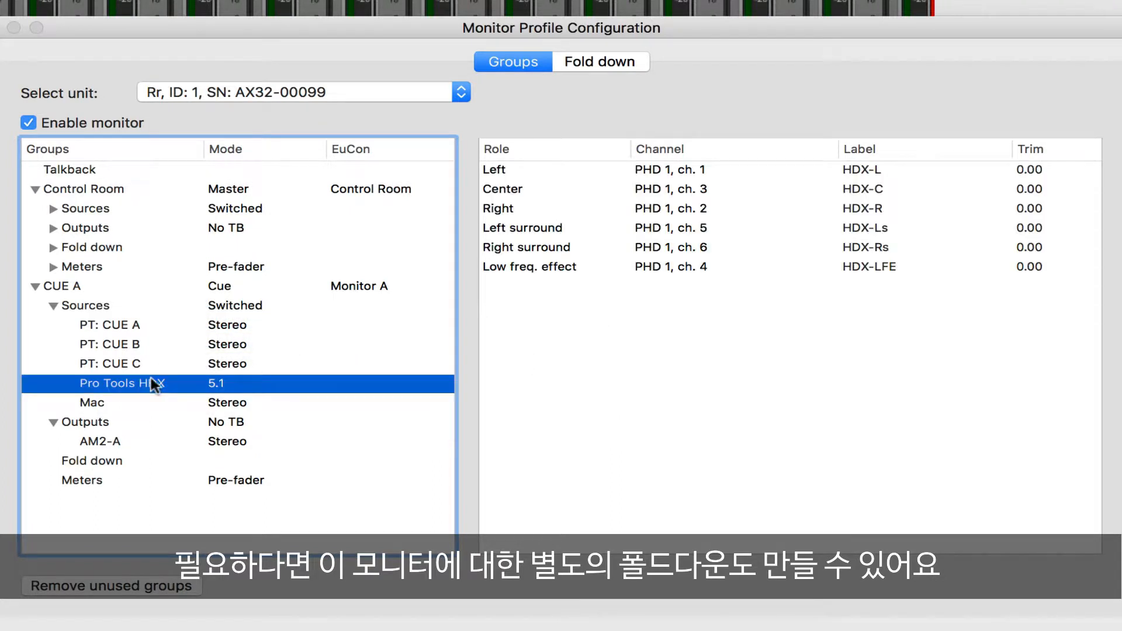
click(184, 403)
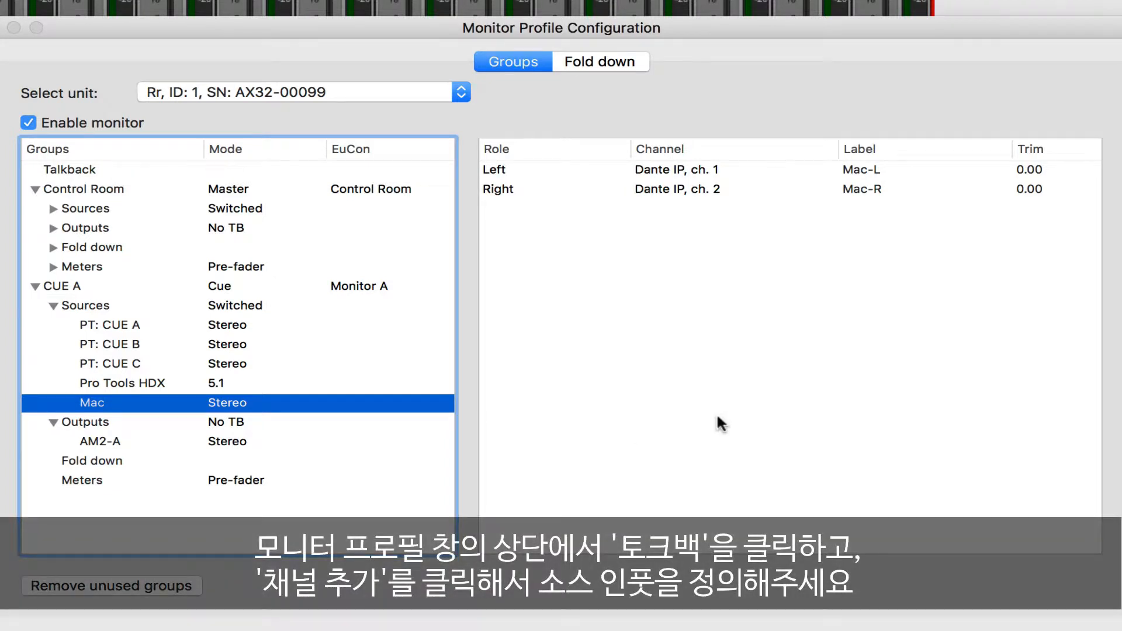
Assign AD channel 1 as the talkback input
click(111, 171)
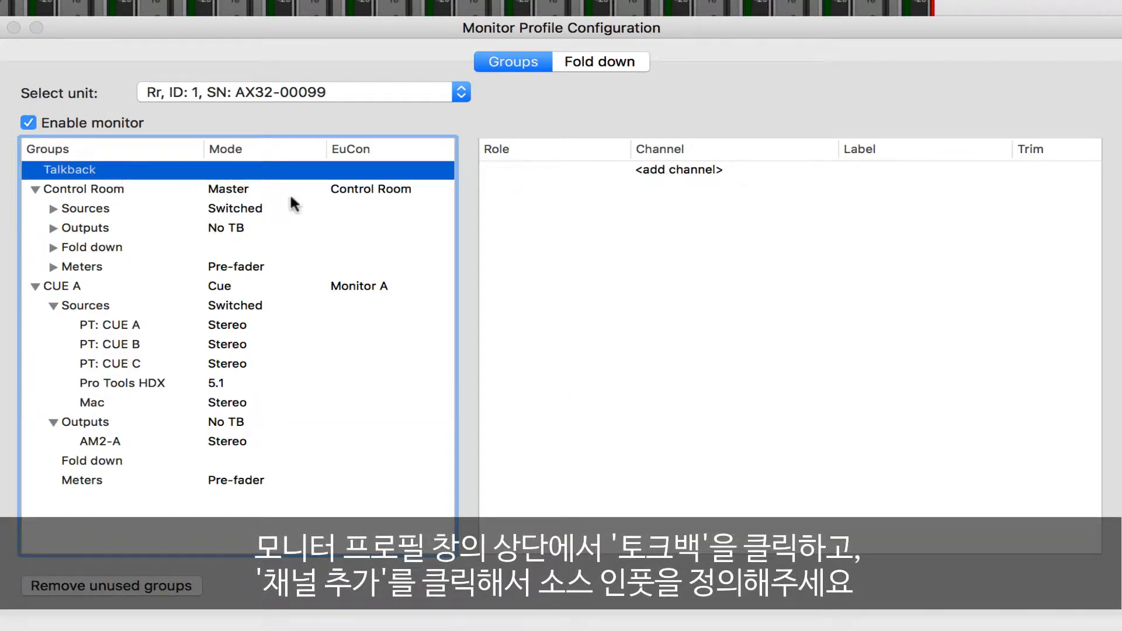
click(700, 165)
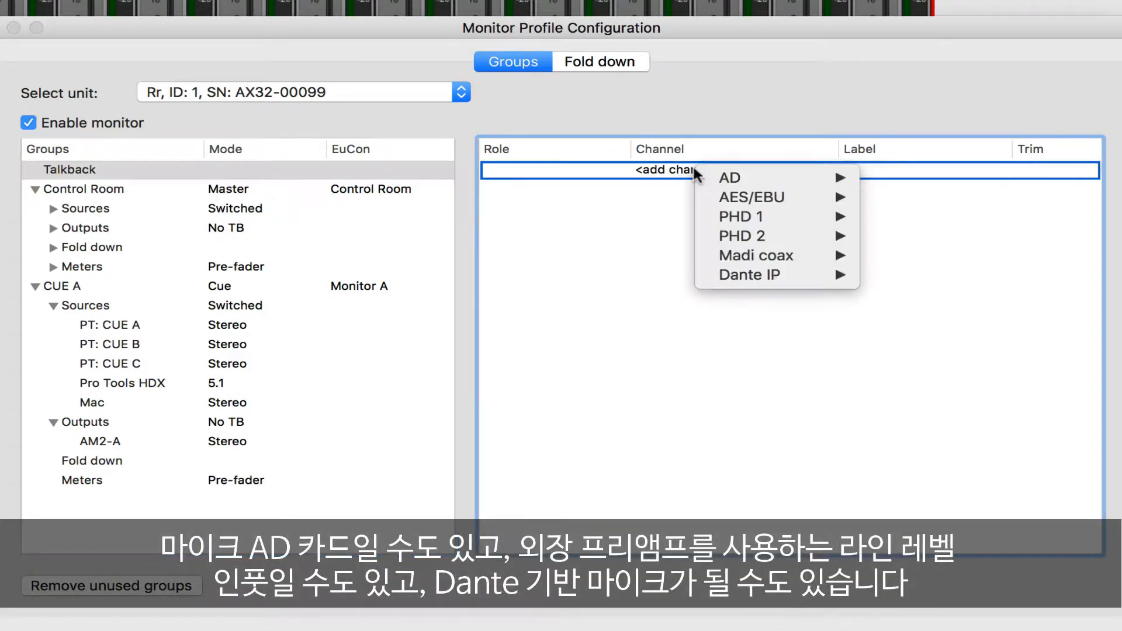
mouse_move(742, 175)
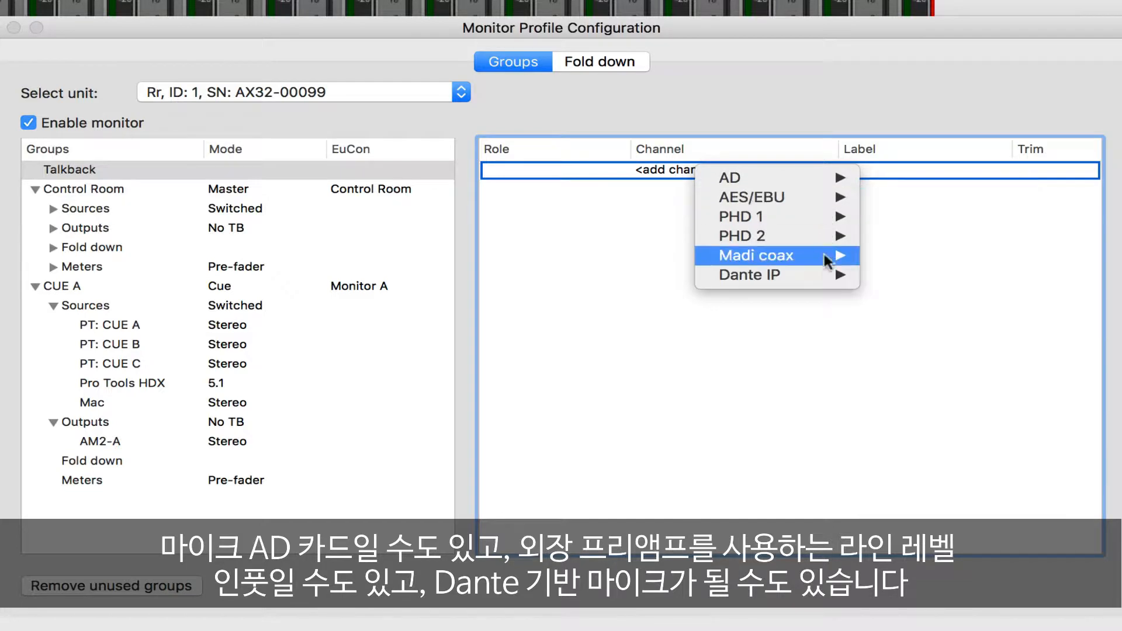
mouse_move(828, 276)
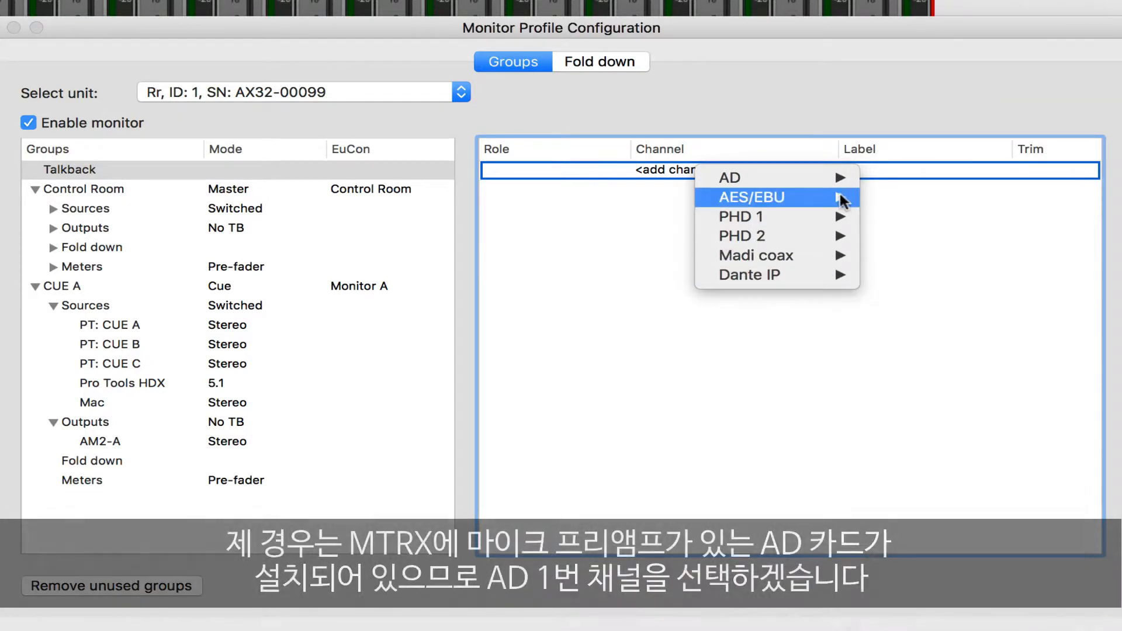
mouse_move(838, 180)
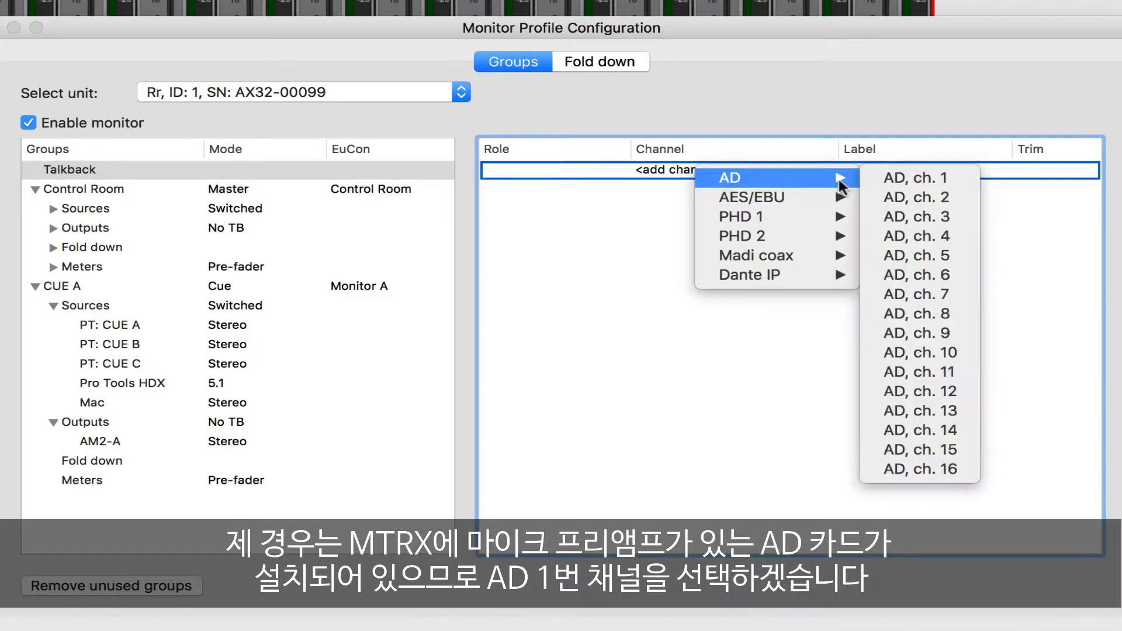
click(953, 177)
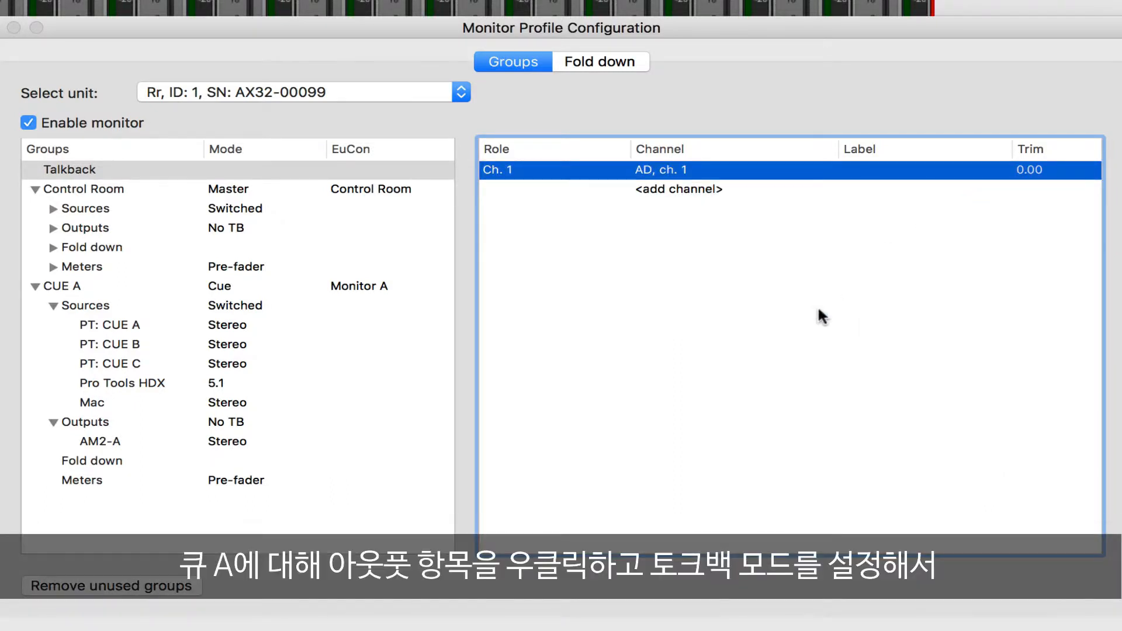
Set the talkback mode of the CUE A outputs to TB, Dim
click(100, 417)
right_click(99, 419)
mouse_move(292, 493)
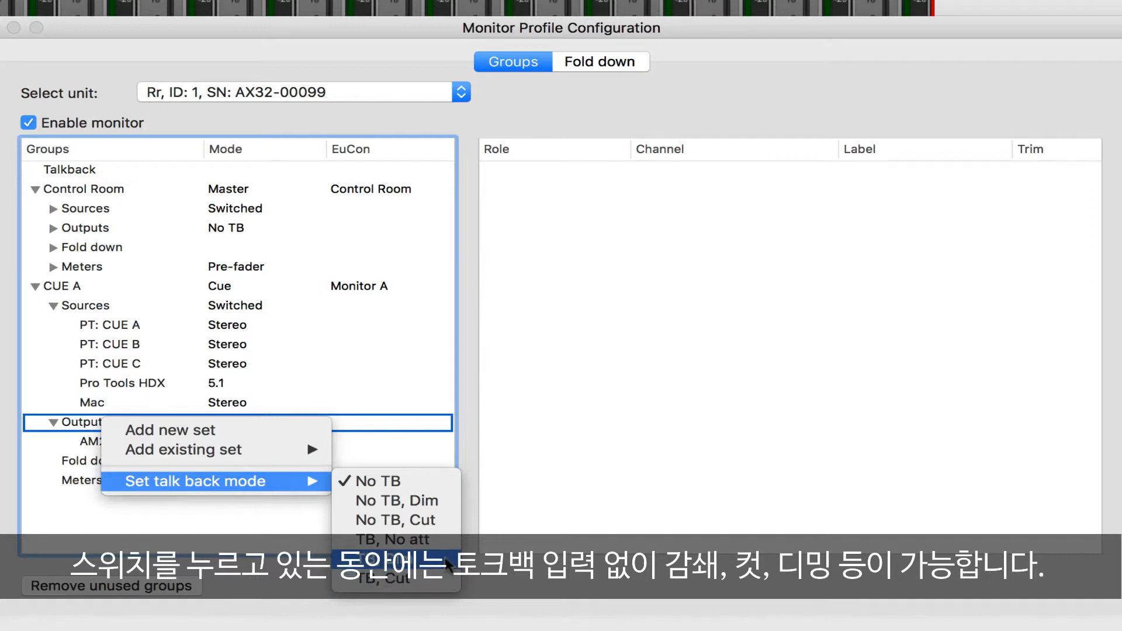
click(447, 560)
Add a new monitor to the profile and name it CUE B
right_click(108, 295)
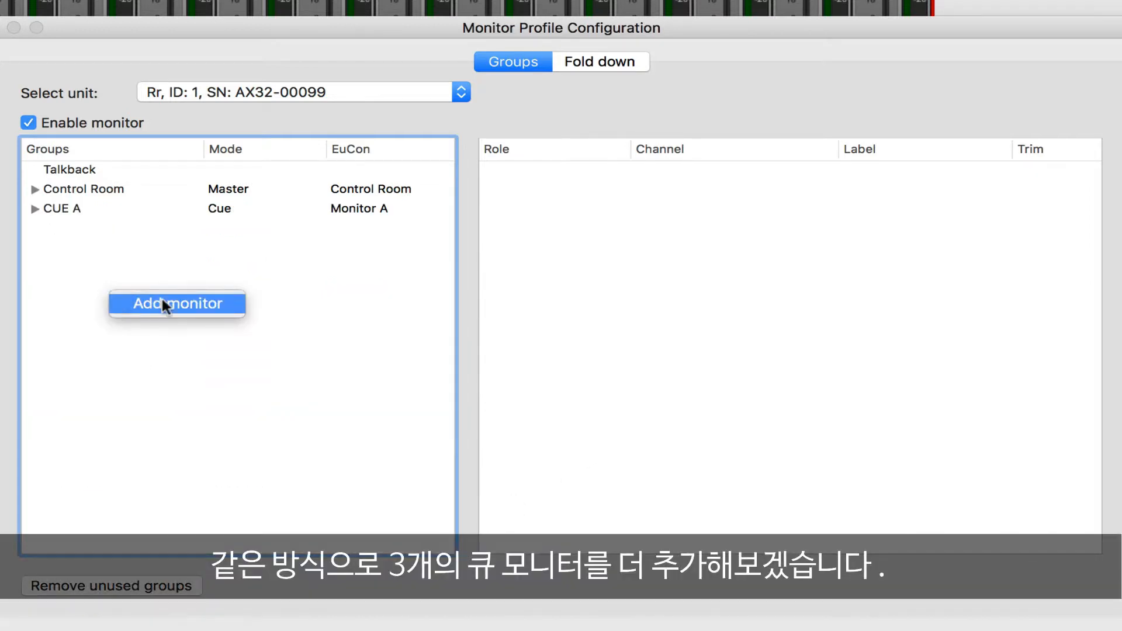
click(163, 301)
click(88, 218)
double_click(82, 228)
text(CU)
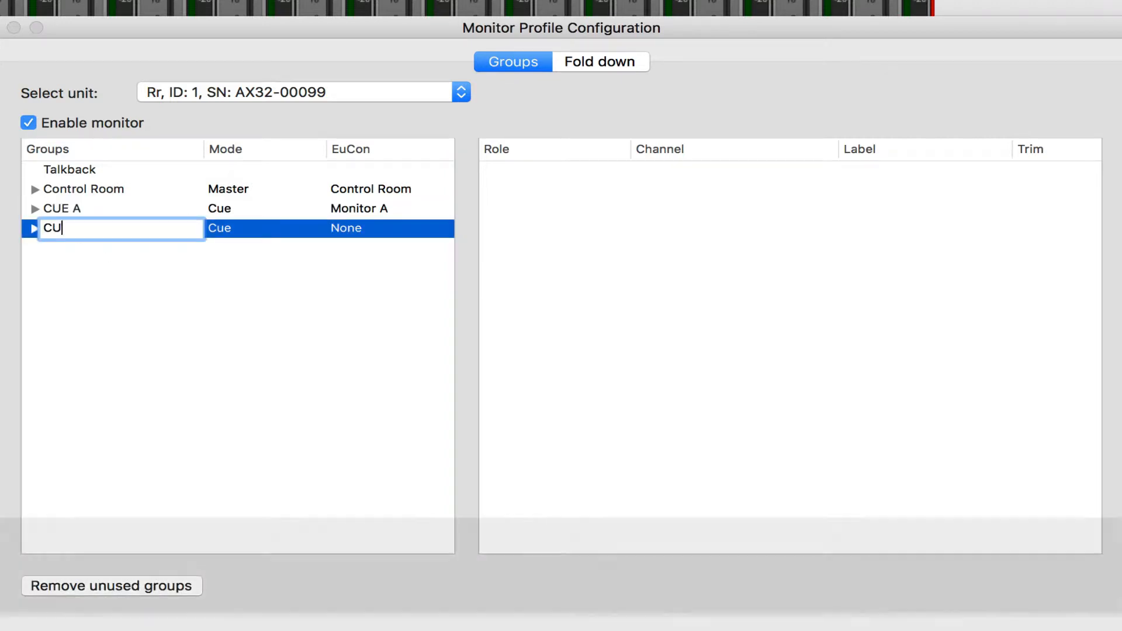
text(E B)
key(Return)
Add the AM2-B output set to CUE B, with Dante IP channel 11 as left and channel 12 as right
click(95, 250)
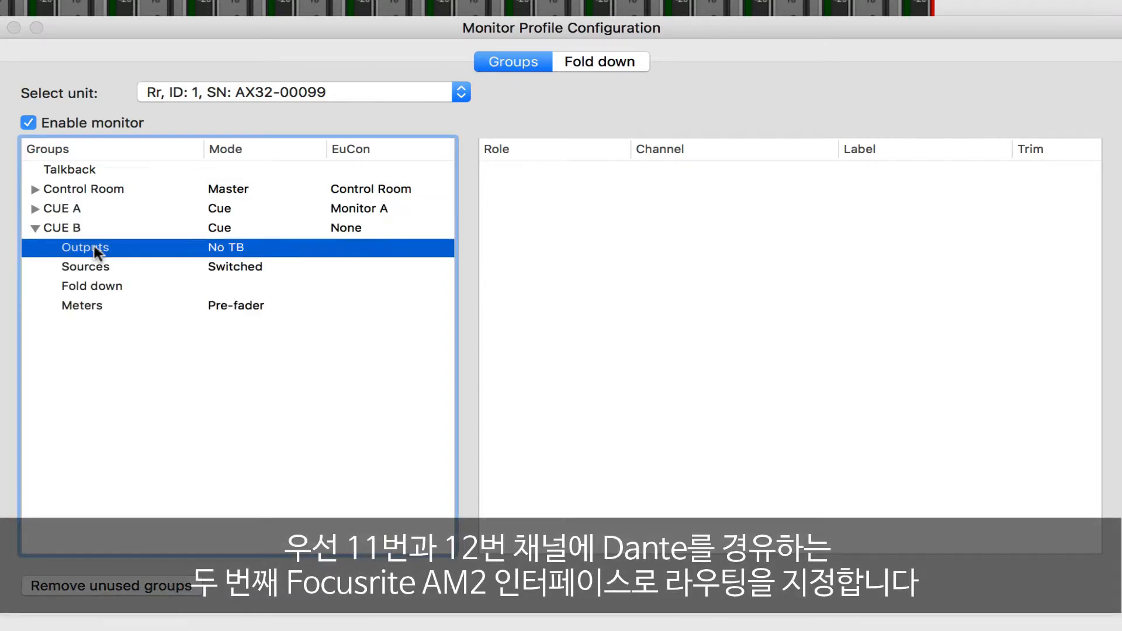
right_click(95, 248)
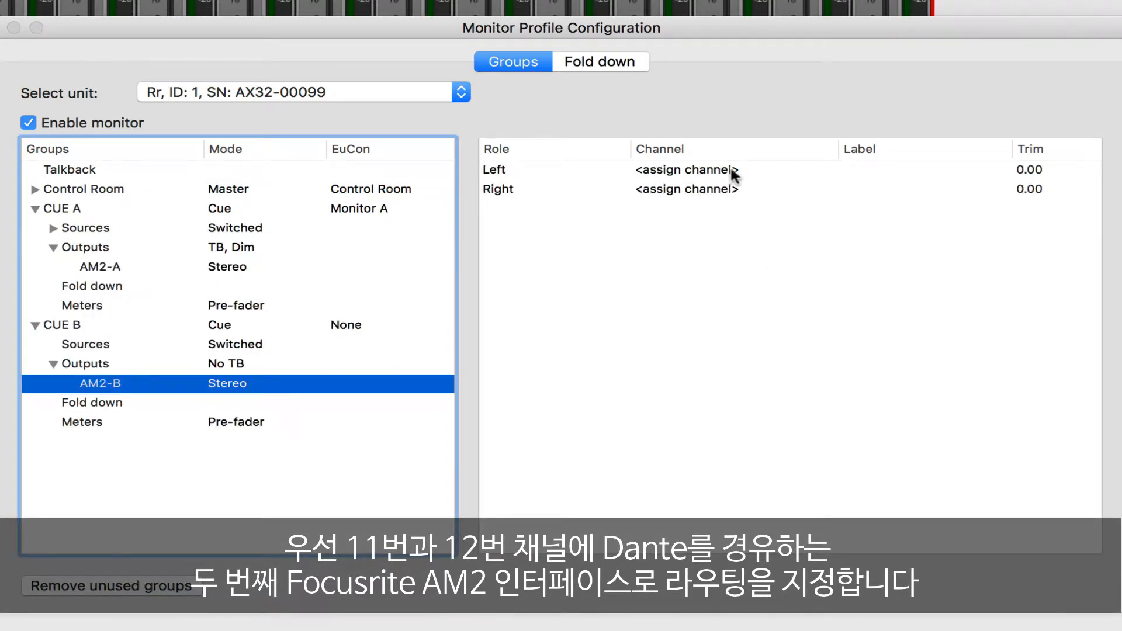
click(730, 171)
mouse_move(765, 271)
click(929, 416)
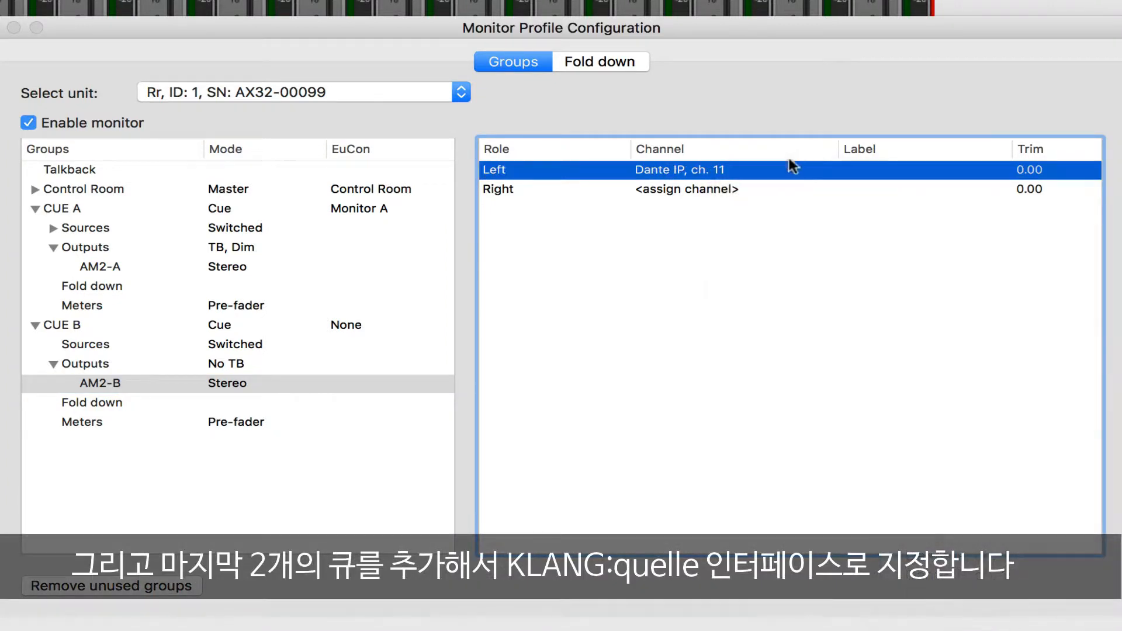
click(727, 190)
mouse_move(766, 298)
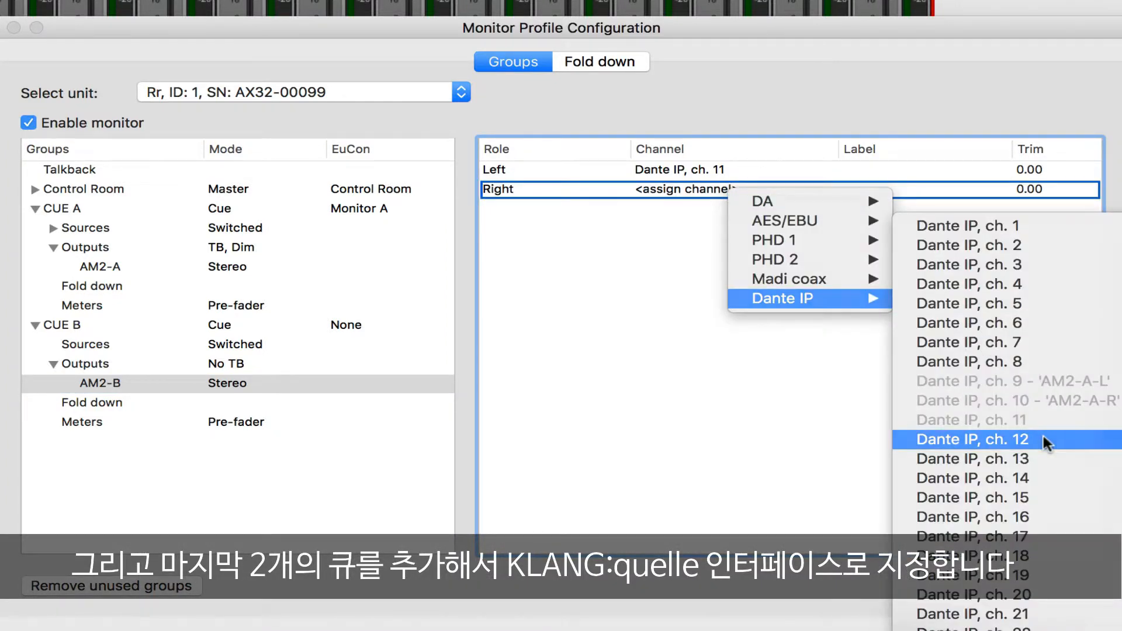
click(1044, 432)
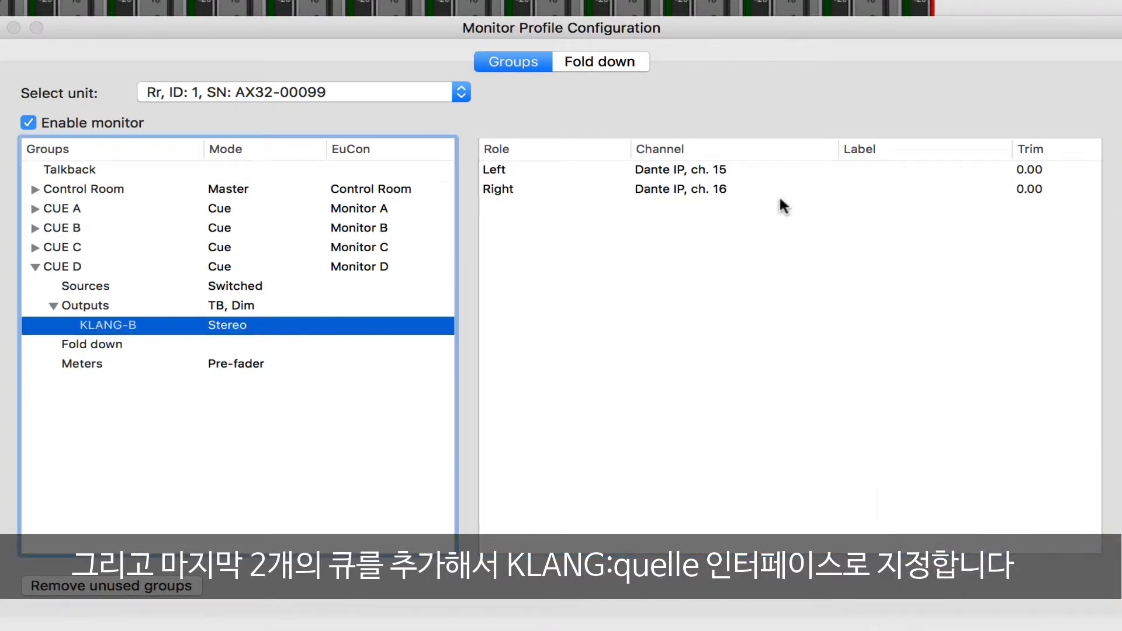
Label the left channel of CUE D's KLANG-B output set KLANG-B-L and the right channel KLANG-B-R, and collapse CUE D
click(844, 171)
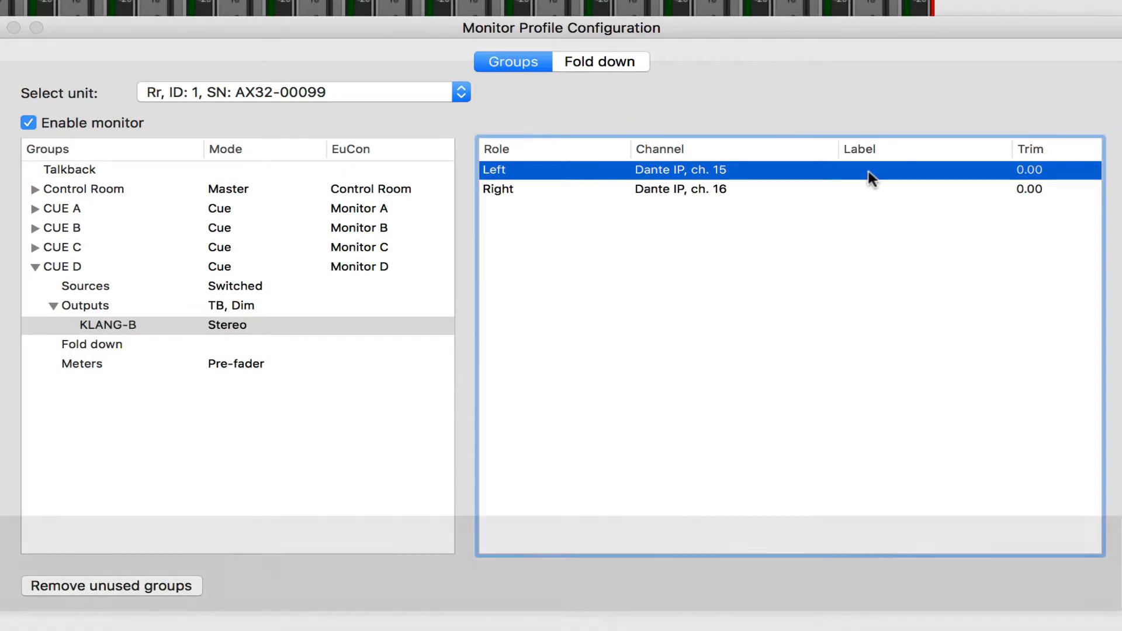
click(868, 171)
text(KLANG-B-L)
key(Return)
click(884, 189)
click(884, 190)
text(KLANG-B-R)
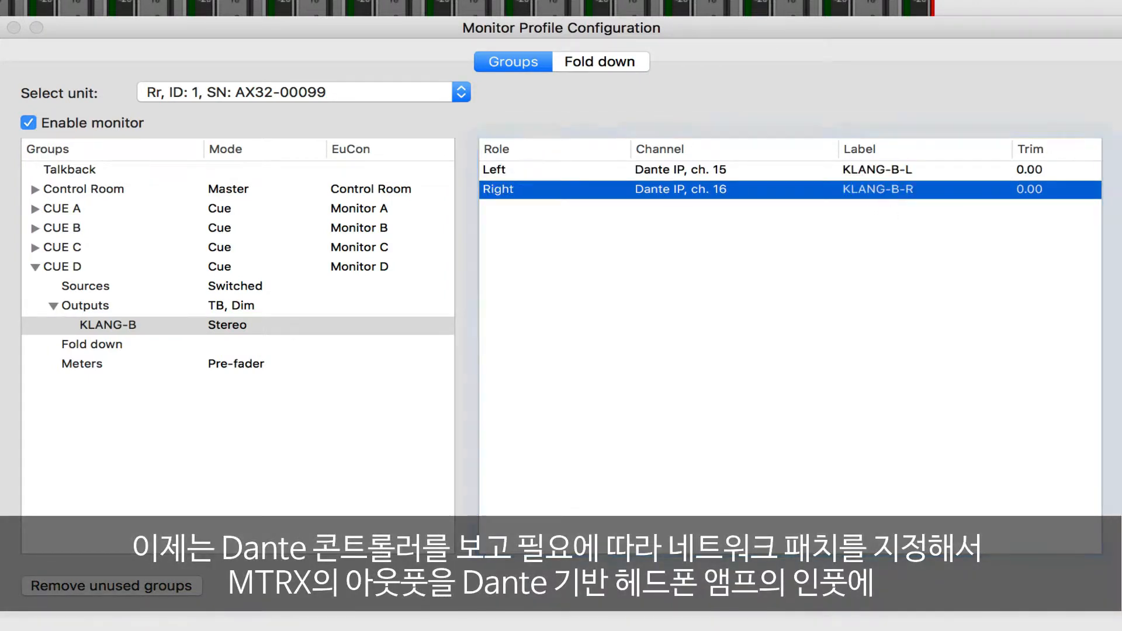
key(Return)
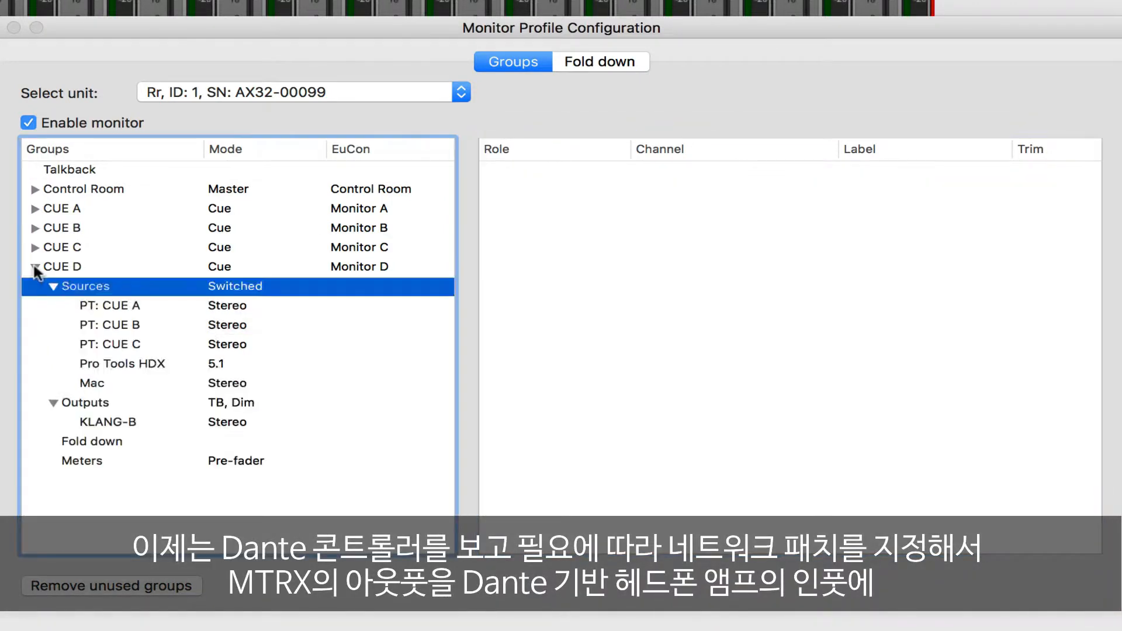
click(36, 267)
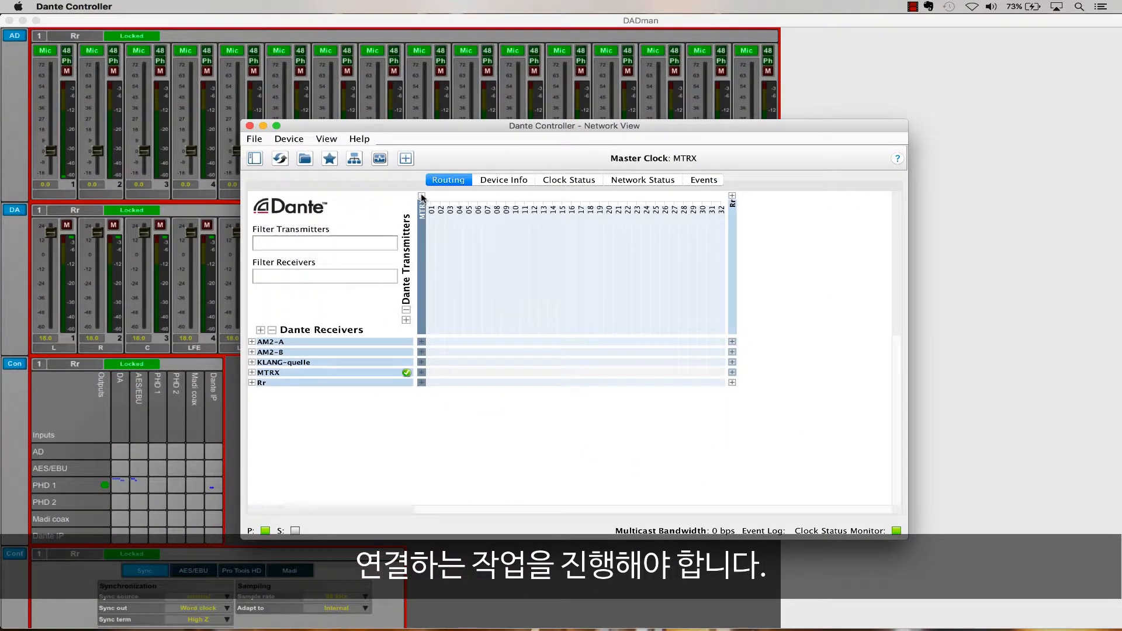
In Dante Controller, expand the AM2 and KLANG-quelle receivers and route MTRX channels 09 and 10 to AM2-A Control-L and Control-R
click(252, 342)
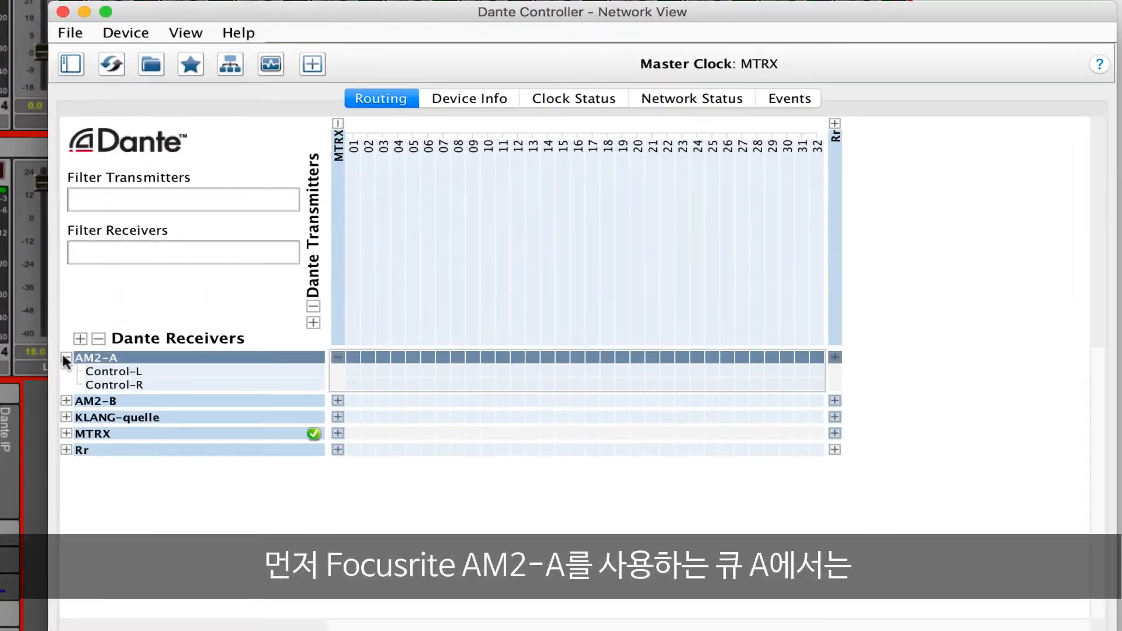
click(66, 401)
click(65, 443)
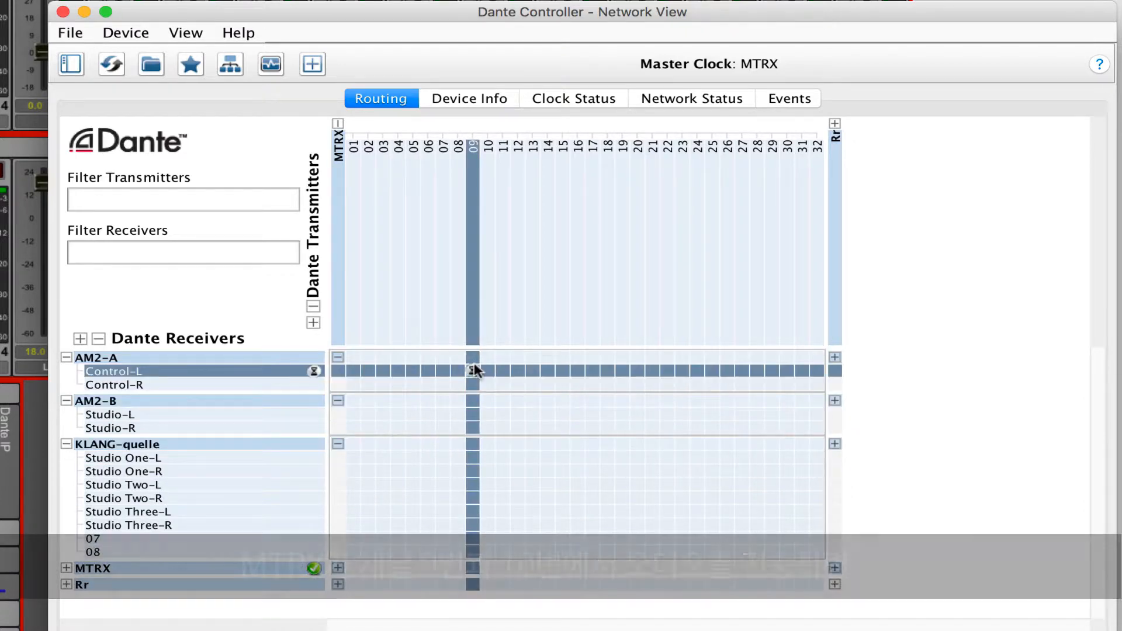
click(471, 371)
click(485, 384)
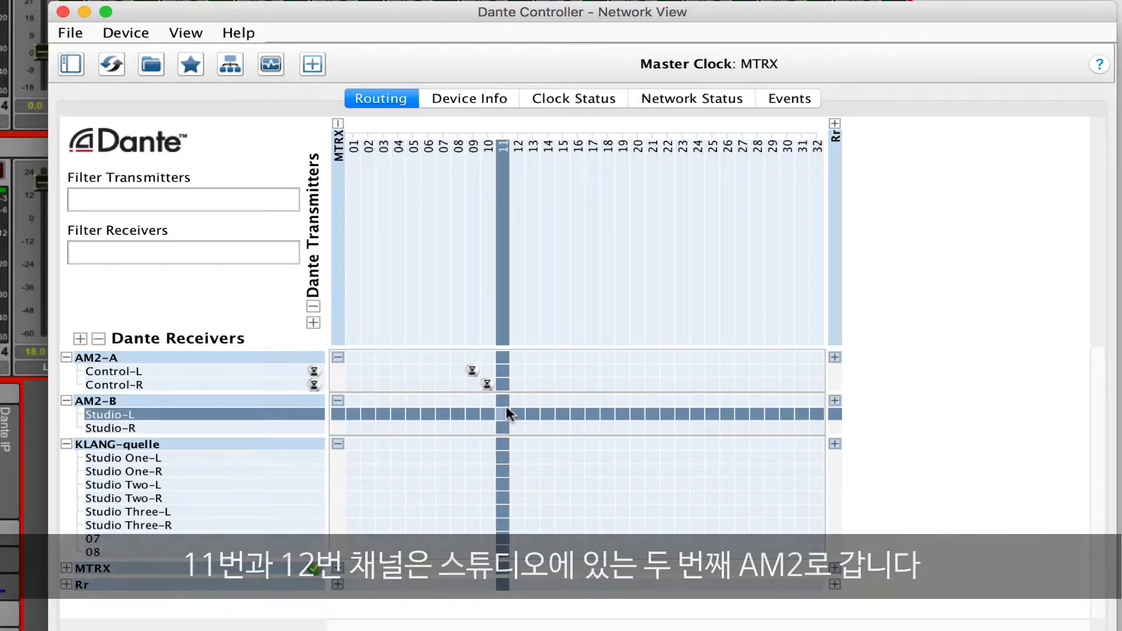
Route MTRX channels 11 and 12 to AM2-B Studio-L and Studio-R, and channels 13 to 16 to KLANG-quelle Studio One-L through Studio Two-R
click(516, 428)
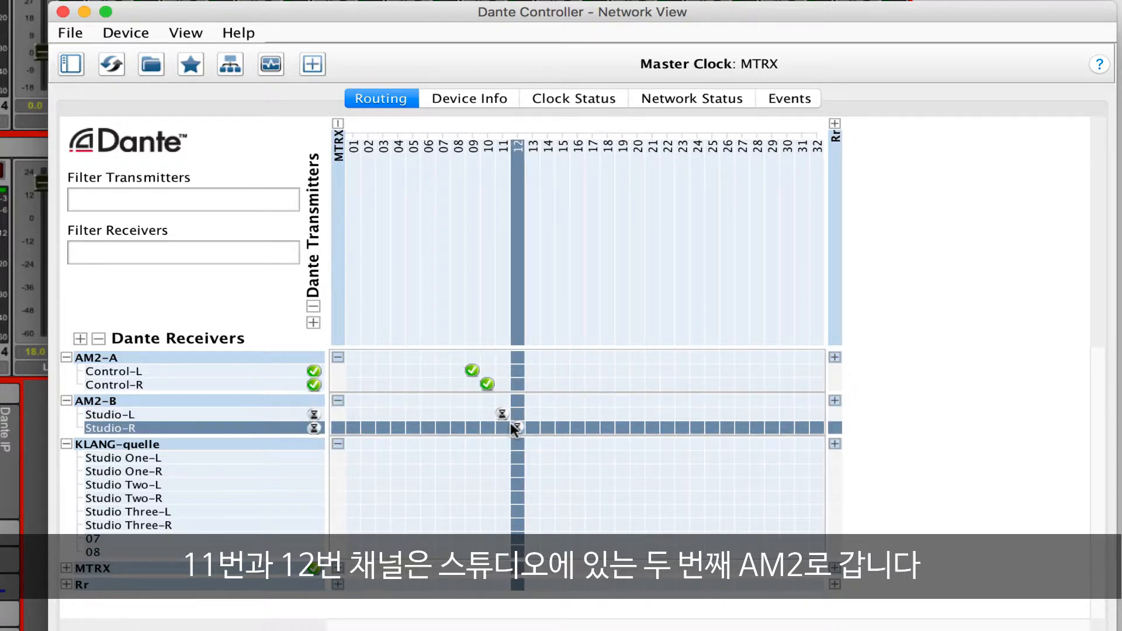
click(533, 458)
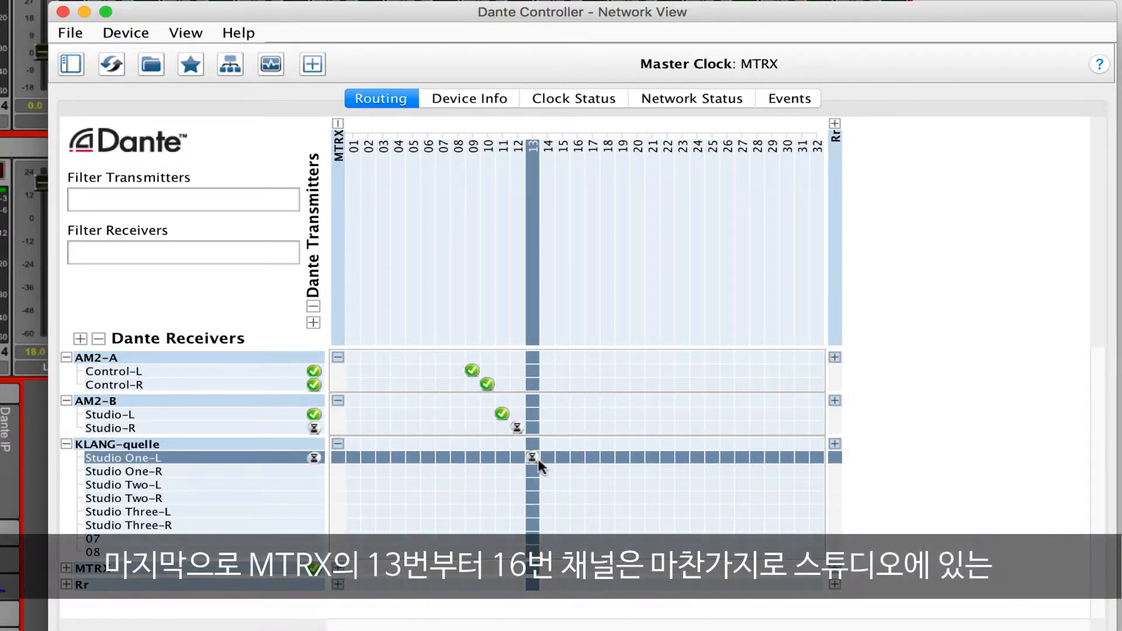
click(547, 471)
click(561, 484)
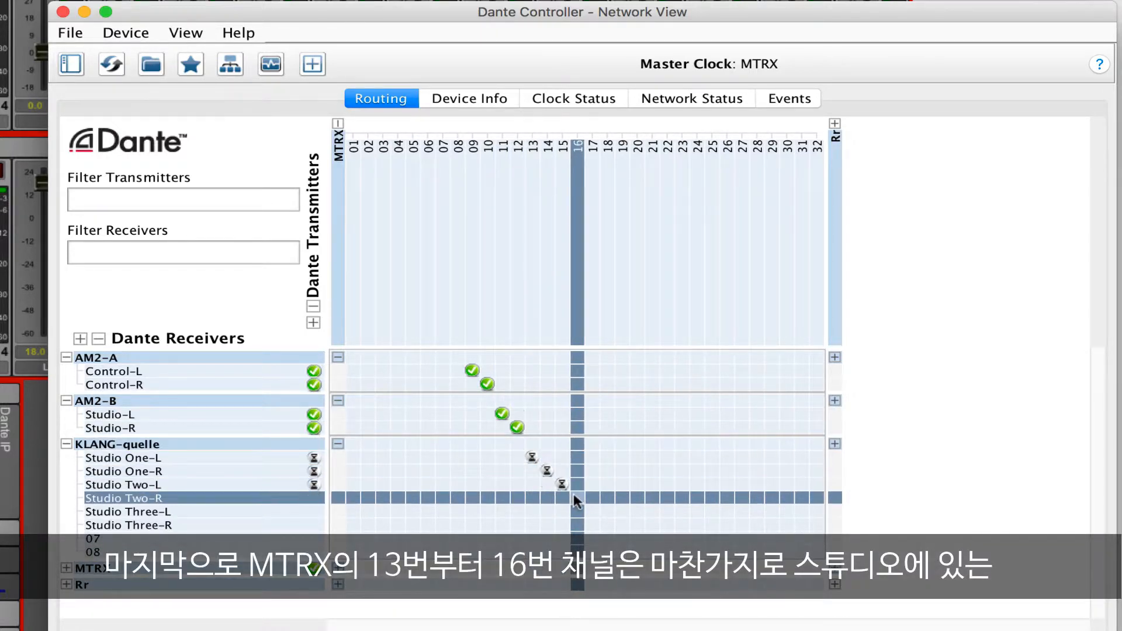
click(575, 496)
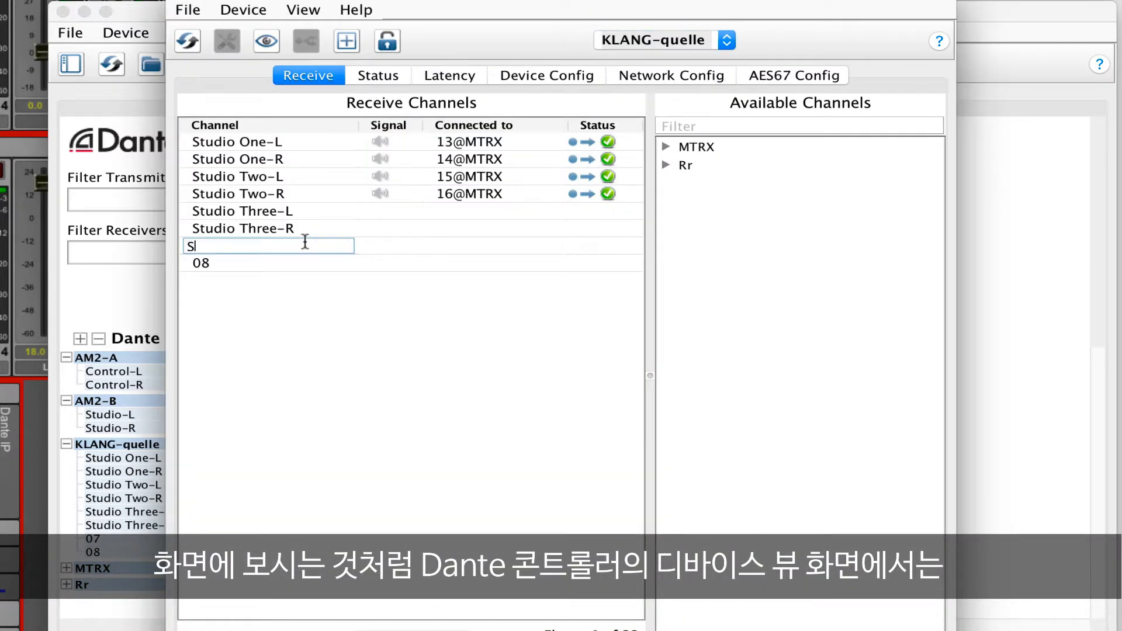
Label KLANG-quelle's receive channels 07 and 08 as Studio Four-L and Studio Four-R in its device view
text(Four-L)
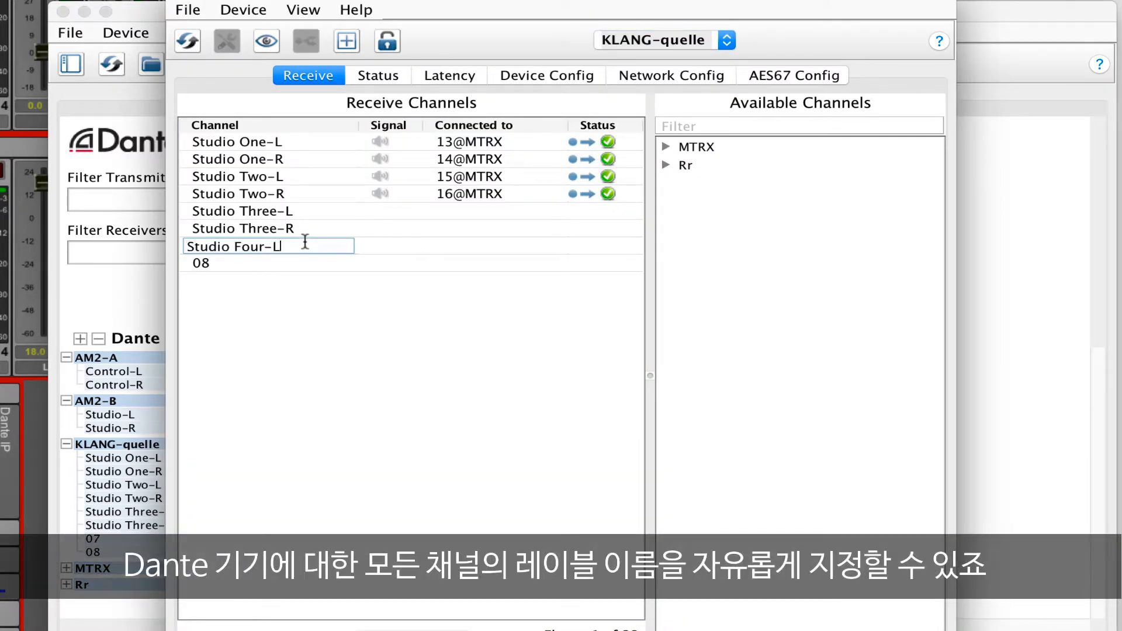
key(Return)
text(Studi)
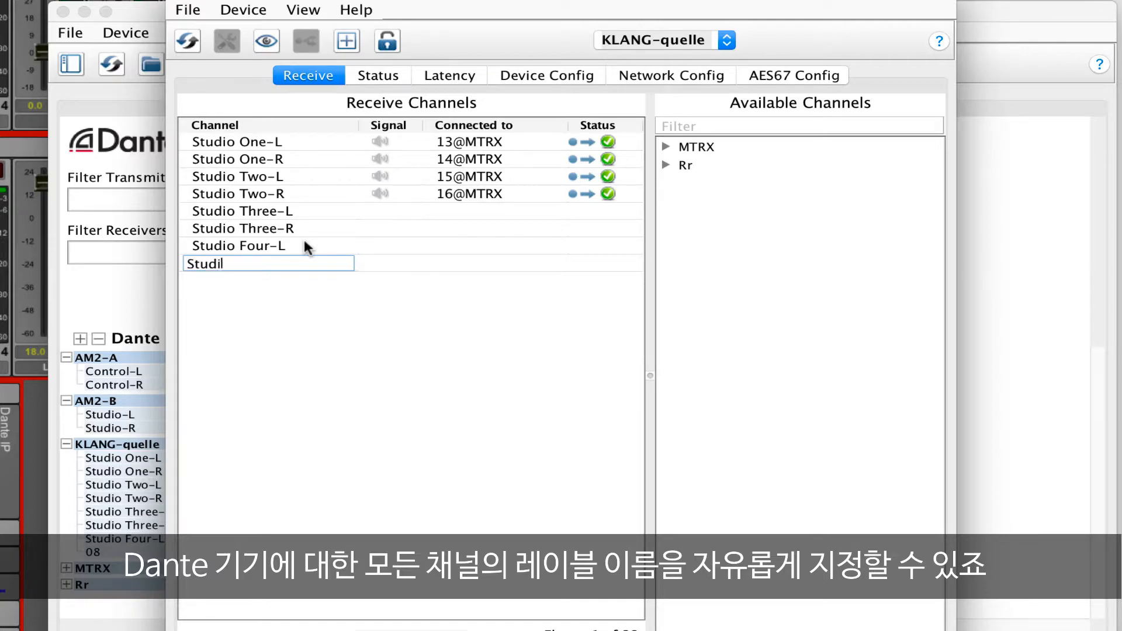
text(o Four-R)
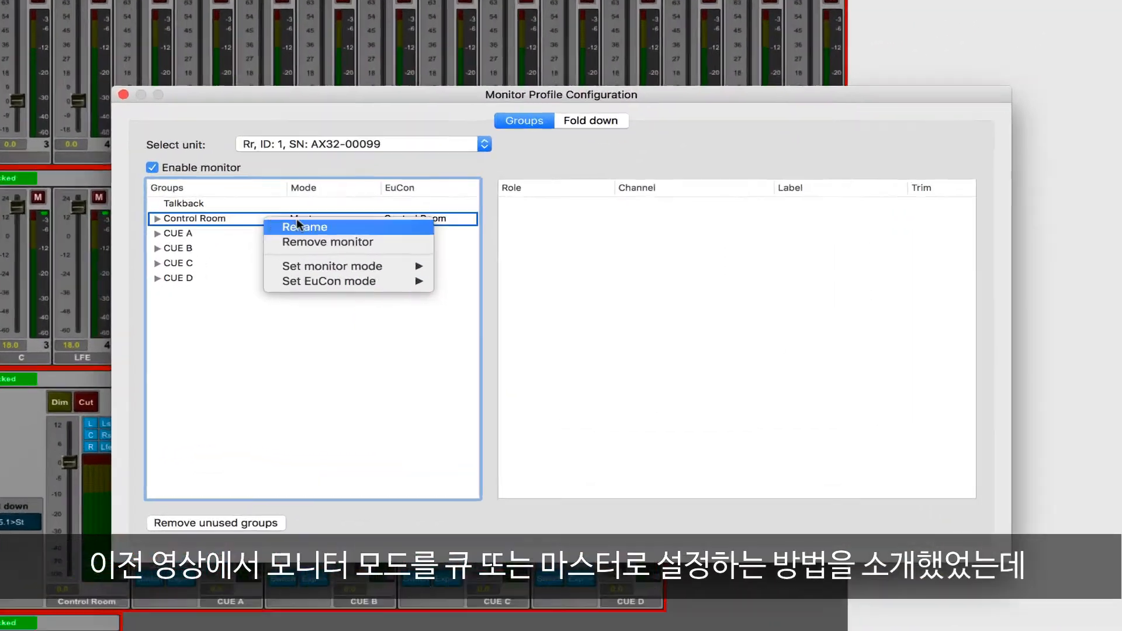
In DADman's monitor profile, set the Control Room monitor mode to Master and add CUE A and CUE B as existing sources
mouse_move(420, 264)
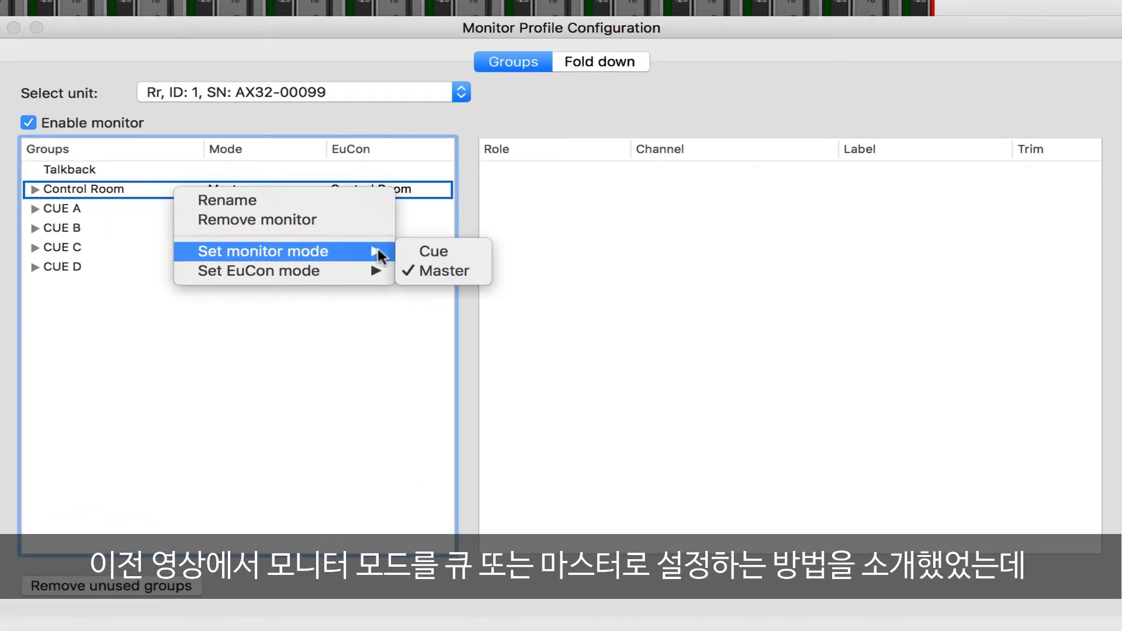
click(466, 269)
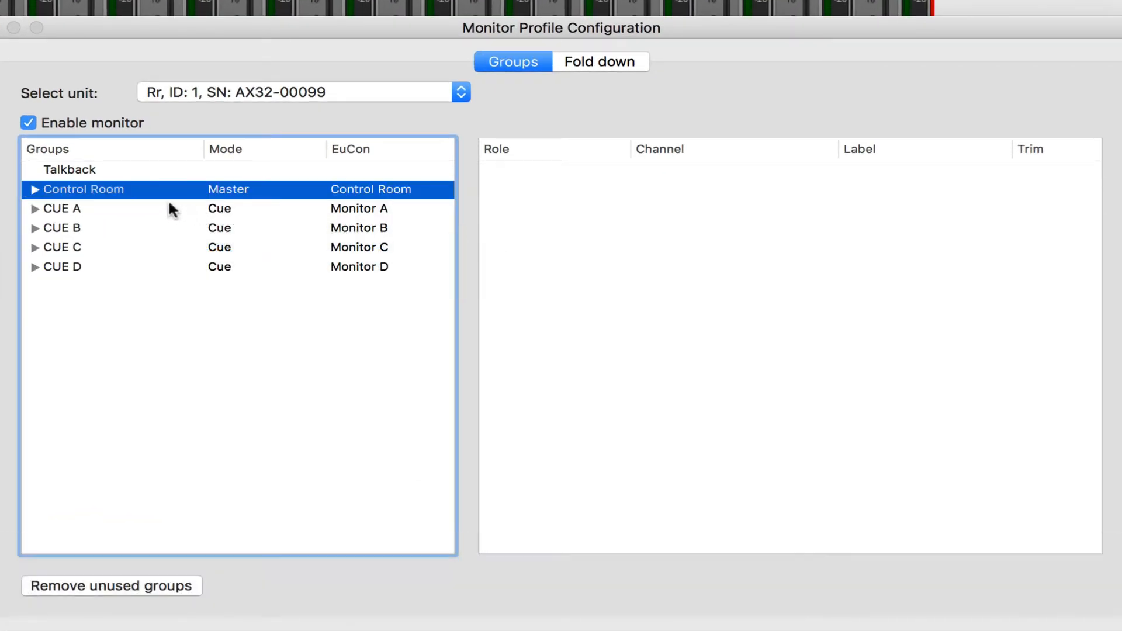
click(35, 189)
right_click(140, 209)
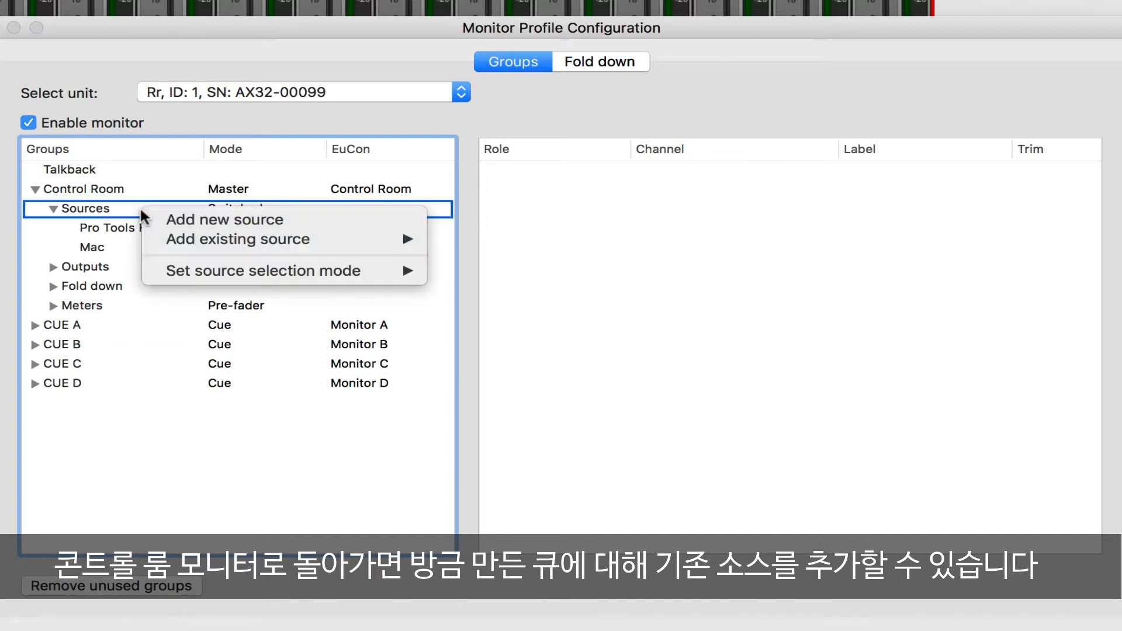
mouse_move(388, 239)
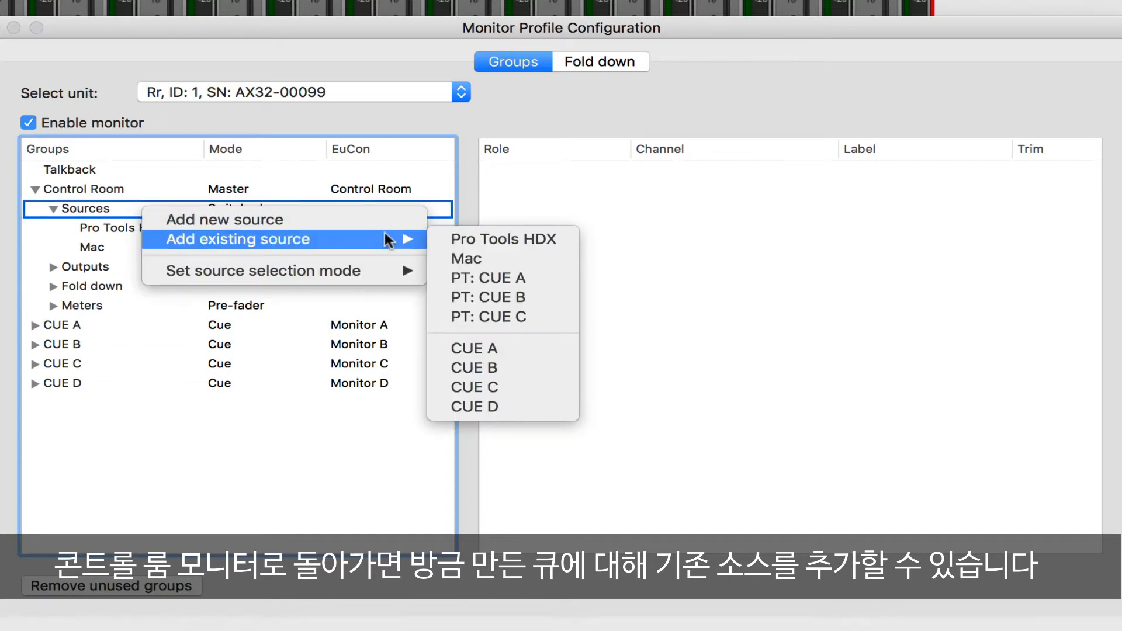
click(559, 349)
right_click(159, 209)
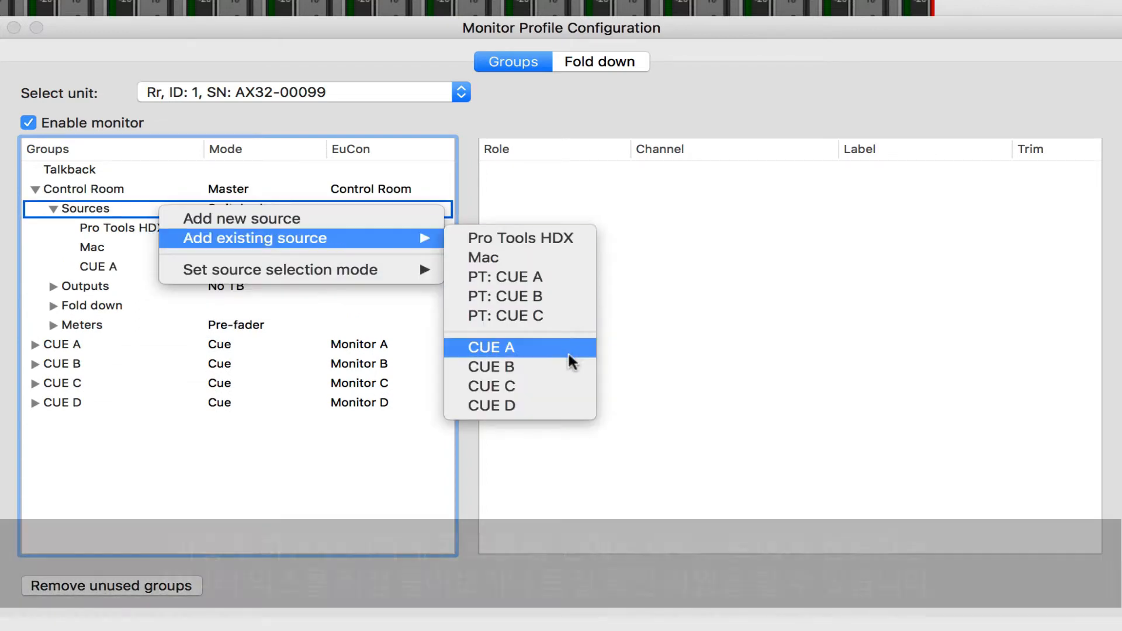
click(520, 367)
Add CUE C and CUE D to the Control Room monitor as existing sources
right_click(150, 208)
mouse_move(307, 234)
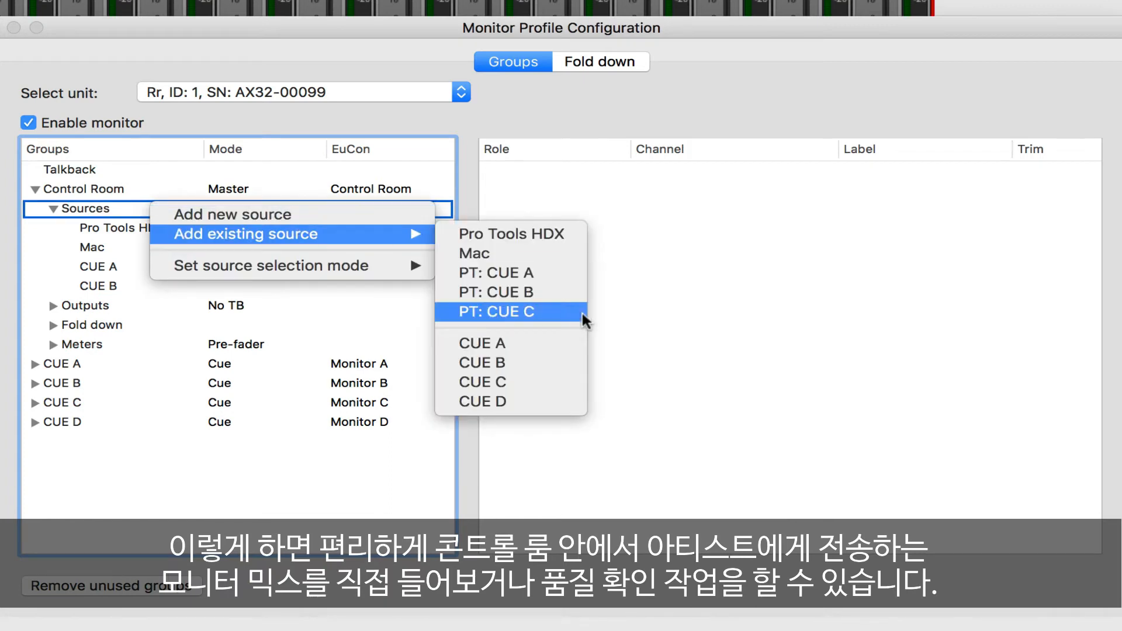
click(552, 383)
right_click(168, 208)
click(538, 401)
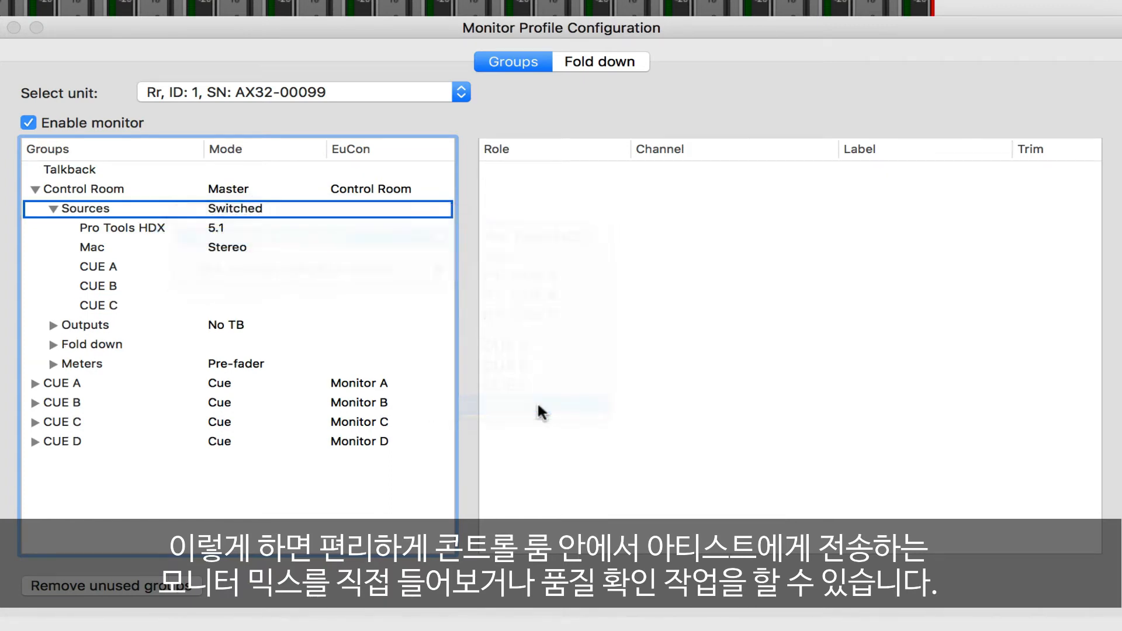